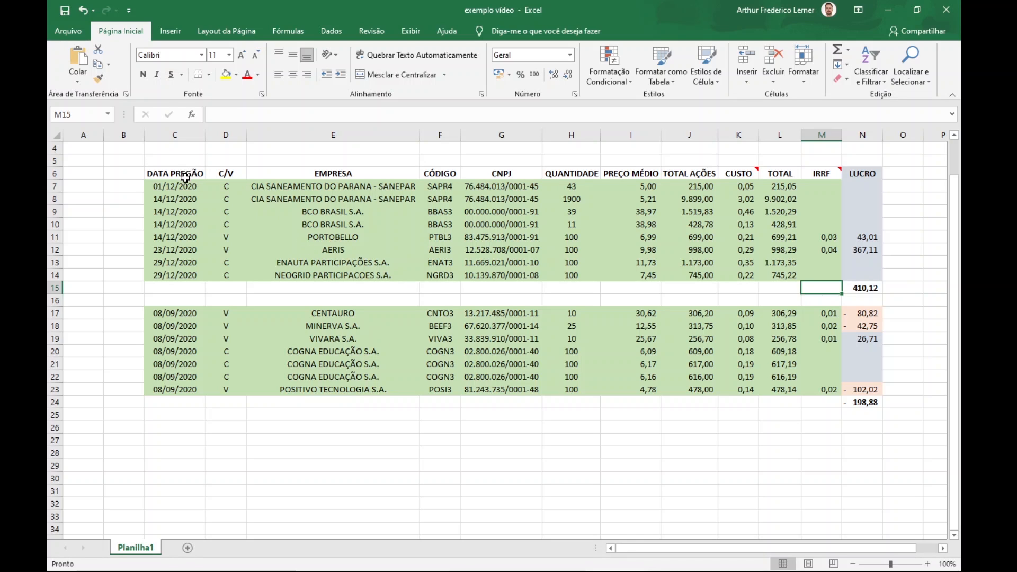
Examine the December trades' dates, buy/sell flags, costs, sale totals, profits and withheld tax in rows 7 to 15.
{"action": "left_click_drag", "start_coordinate": [179, 183], "coordinate": [183, 275]}
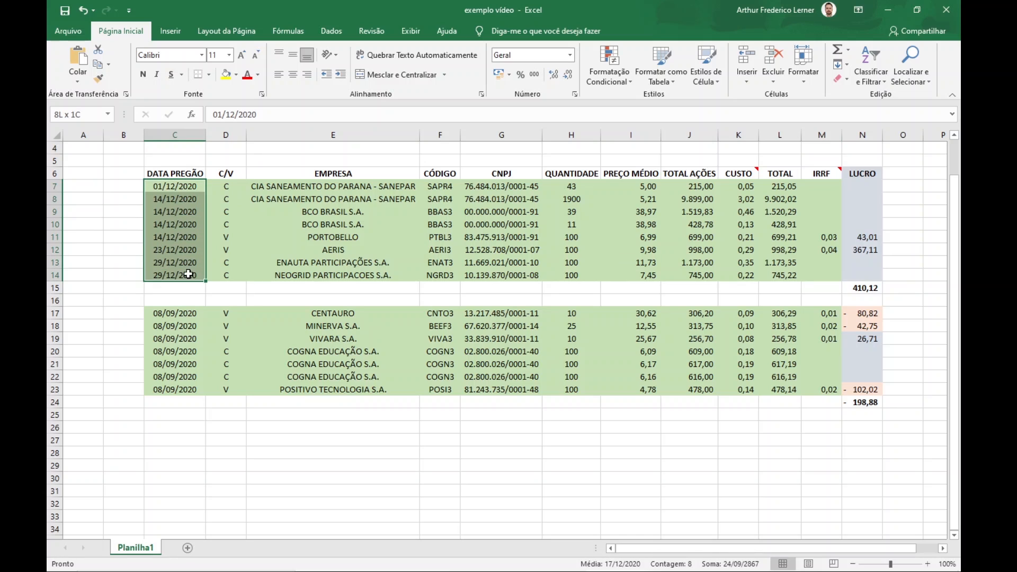
{"action": "left_click_drag", "start_coordinate": [226, 184], "coordinate": [230, 277]}
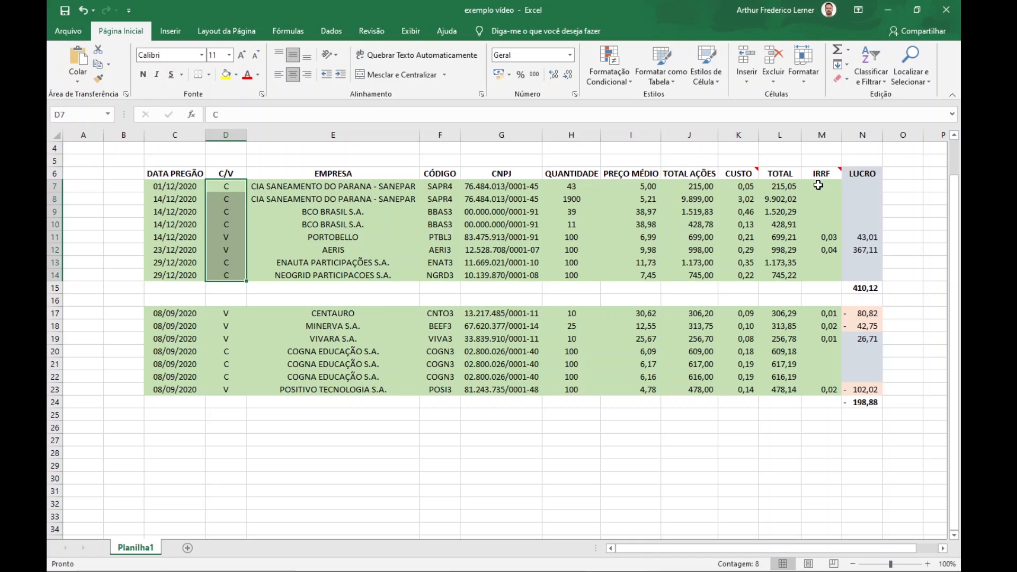
{"action": "left_click_drag", "start_coordinate": [737, 186], "coordinate": [744, 264]}
{"action": "left_click_drag", "start_coordinate": [813, 188], "coordinate": [818, 265]}
{"action": "left_click", "coordinate": [780, 286]}
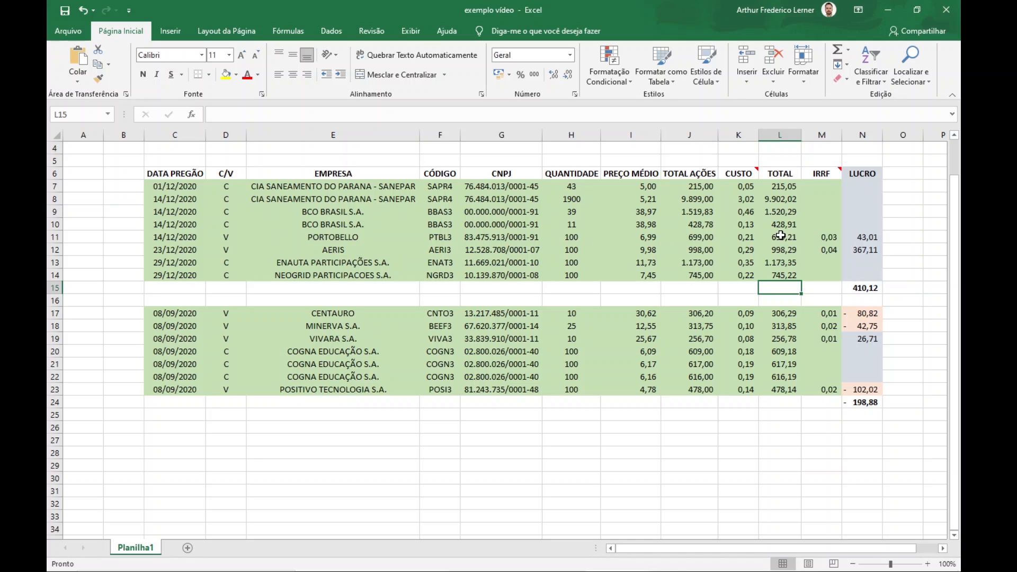
{"action": "left_click_drag", "start_coordinate": [780, 235], "coordinate": [784, 248]}
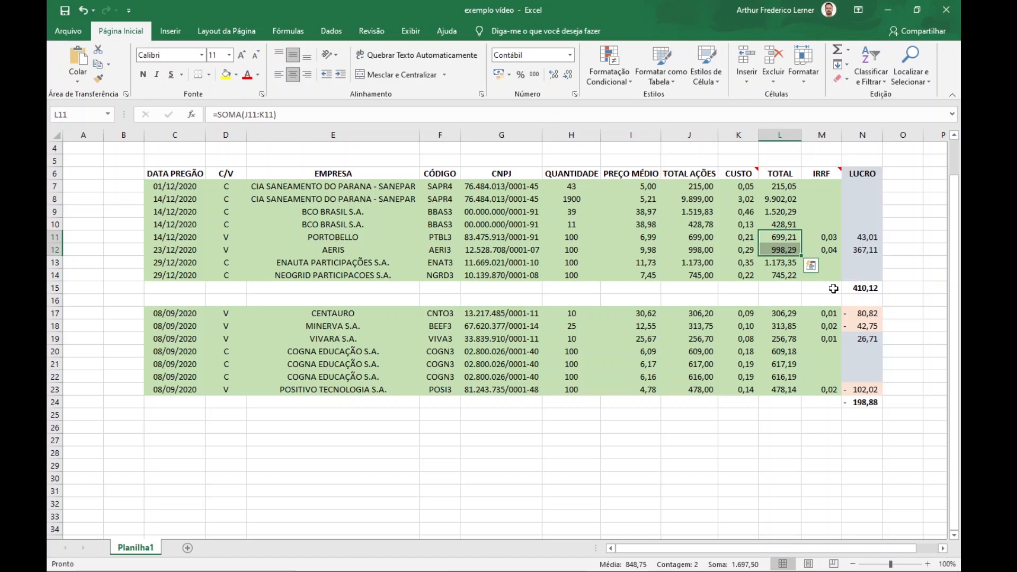
{"action": "left_click_drag", "start_coordinate": [865, 238], "coordinate": [865, 245]}
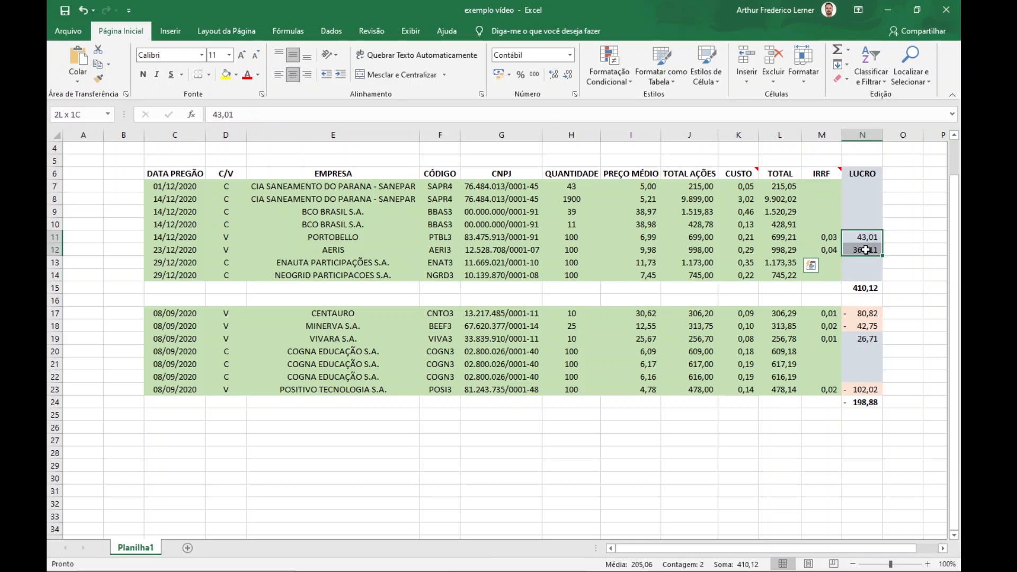
{"action": "left_click", "coordinate": [864, 289]}
{"action": "key", "text": "ctrl+n"}
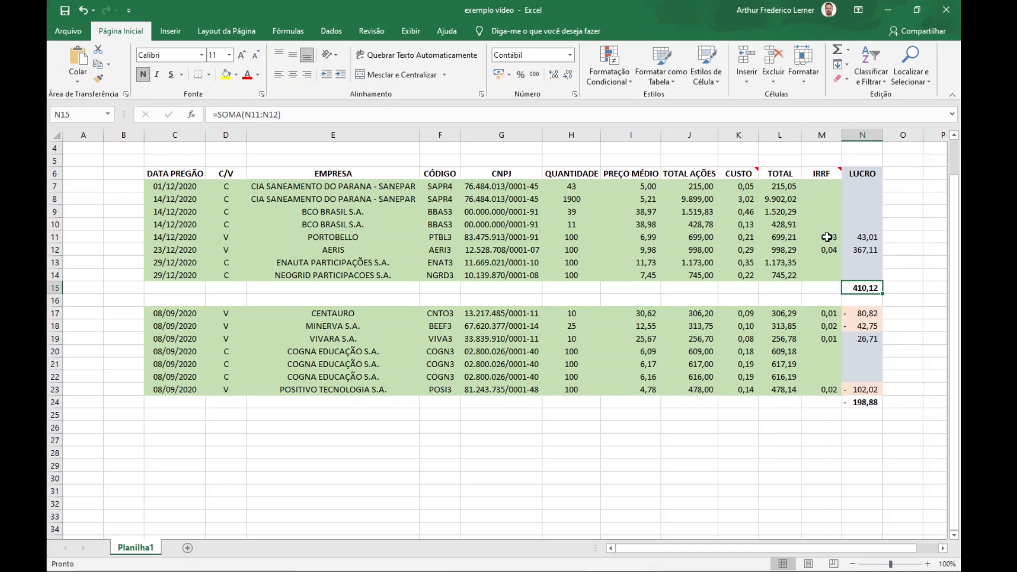
{"action": "left_click_drag", "start_coordinate": [827, 240], "coordinate": [827, 251]}
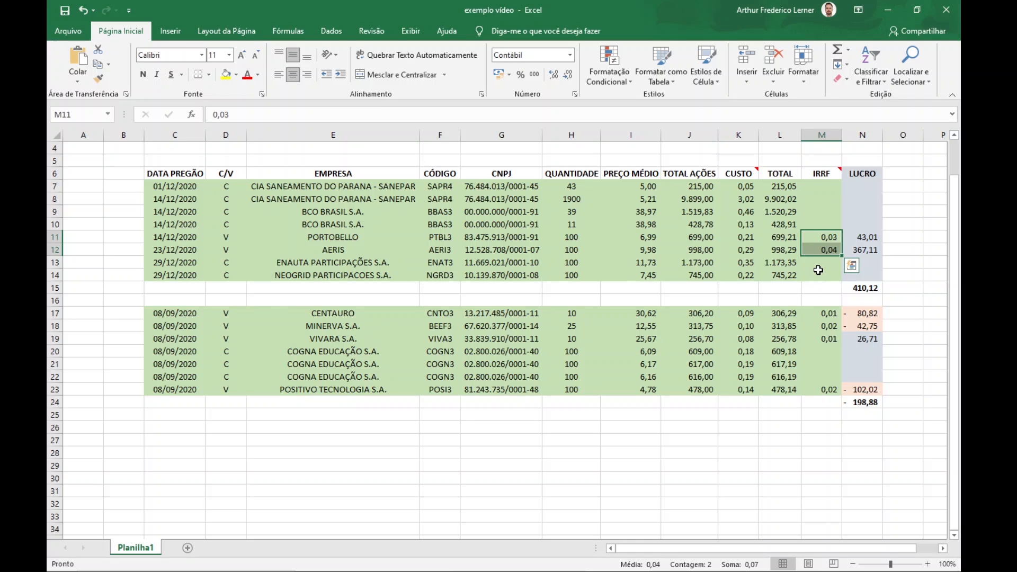
Switch to IRPF 2021 and open the Operações Comuns / Day-Trade form under Renda Variável.
{"action": "key", "text": "alt+Tab"}
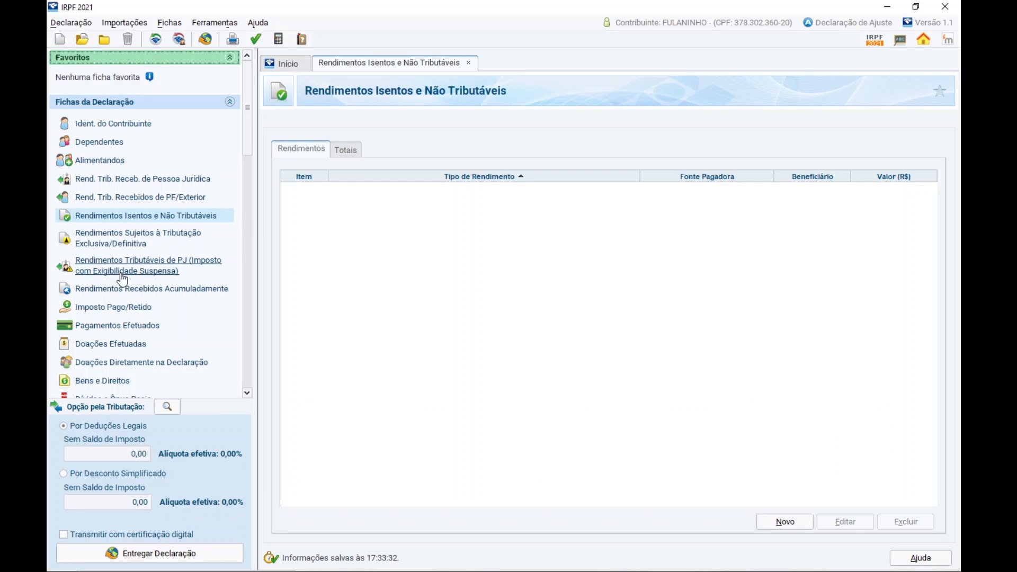
{"action": "scroll", "coordinate": [136, 304], "scroll_direction": "down", "scroll_amount": 3}
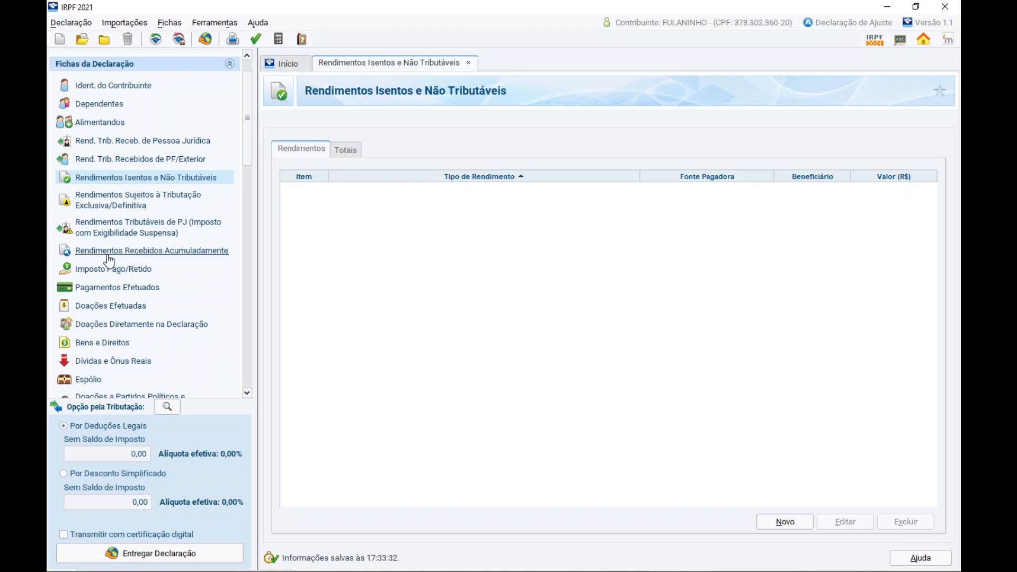
{"action": "scroll", "coordinate": [104, 273], "scroll_direction": "down", "scroll_amount": 12}
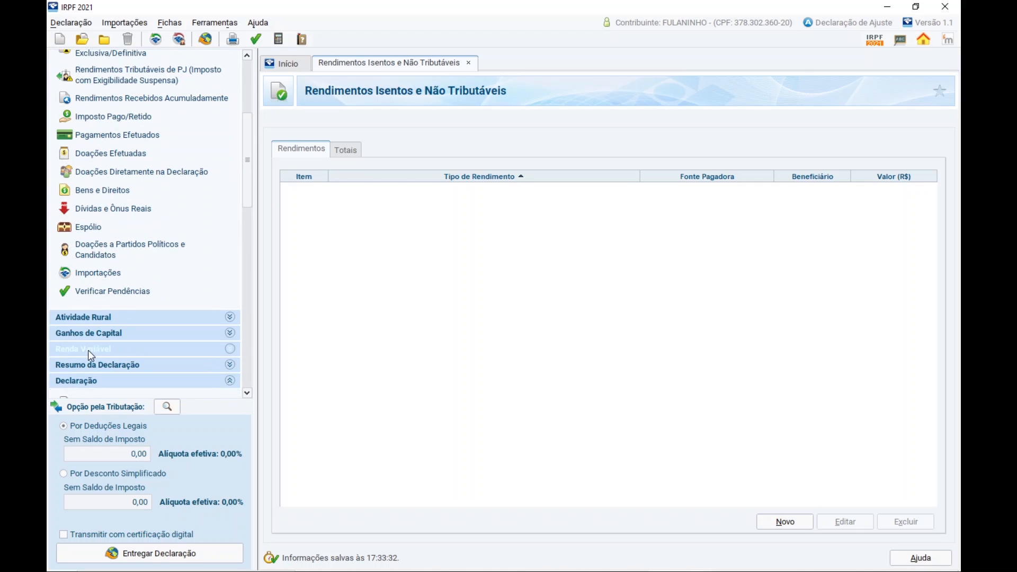
{"action": "left_click", "coordinate": [89, 349]}
{"action": "scroll", "coordinate": [151, 353], "scroll_direction": "down", "scroll_amount": 3}
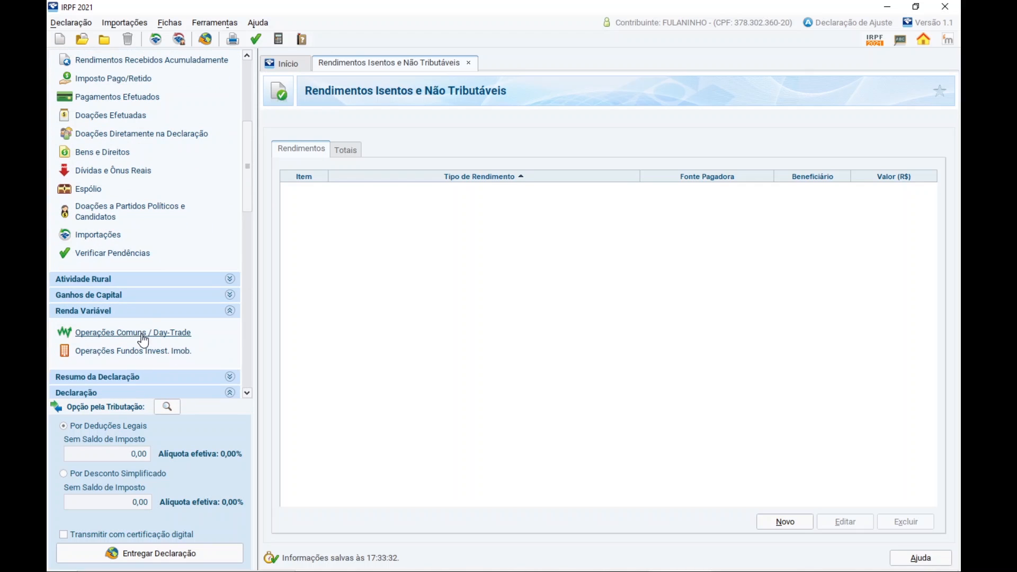
{"action": "left_click", "coordinate": [131, 332]}
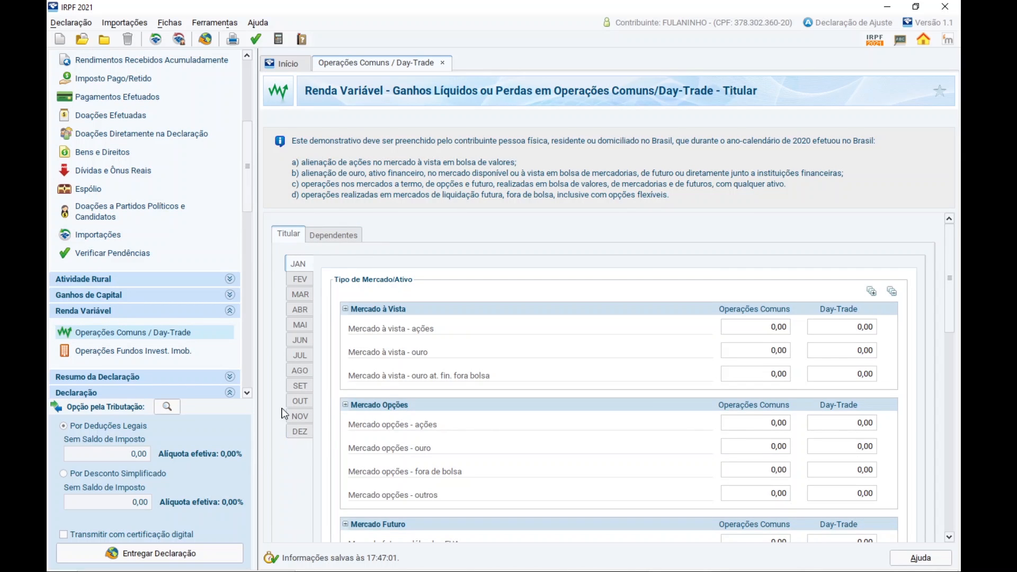
Set December's IR fonte (Lei nº 11.033/2004) no mês to 0,07 in the monthly consolidation.
{"action": "left_click", "coordinate": [301, 433]}
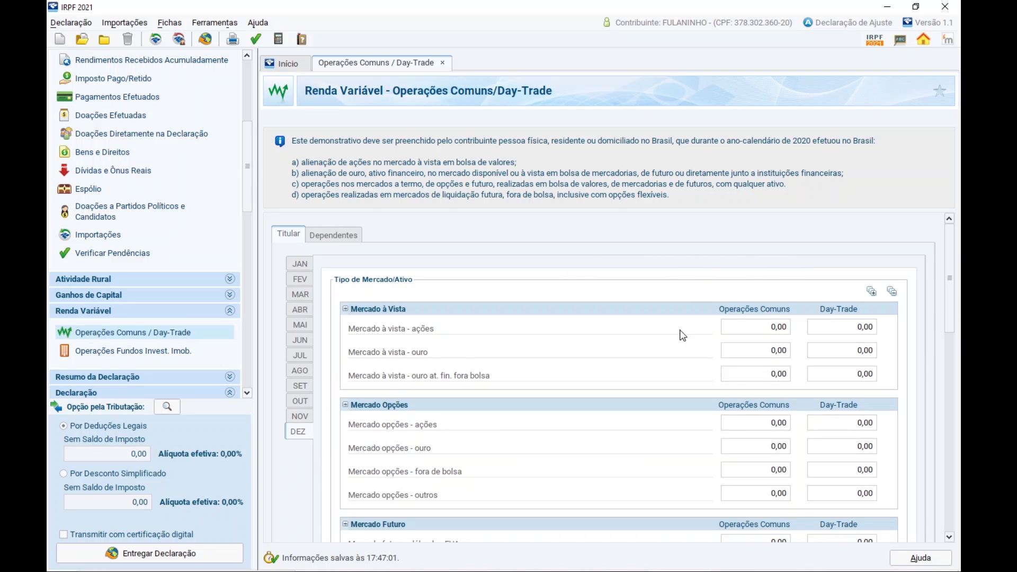
{"action": "left_click_drag", "start_coordinate": [949, 259], "coordinate": [929, 463]}
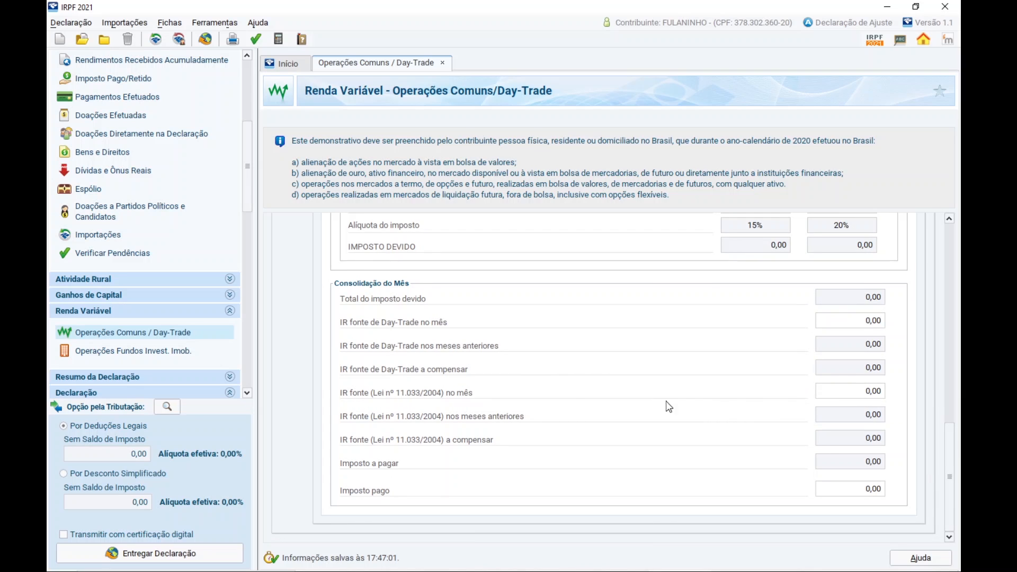
{"action": "left_click", "coordinate": [869, 393]}
{"action": "type", "text": "0"}
Create a Rendimentos Isentos e Não Tributáveis entry of type 20, net gains on stock sales up to R$ 20.000,00 per month.
{"action": "left_click_drag", "start_coordinate": [248, 203], "coordinate": [243, 146]}
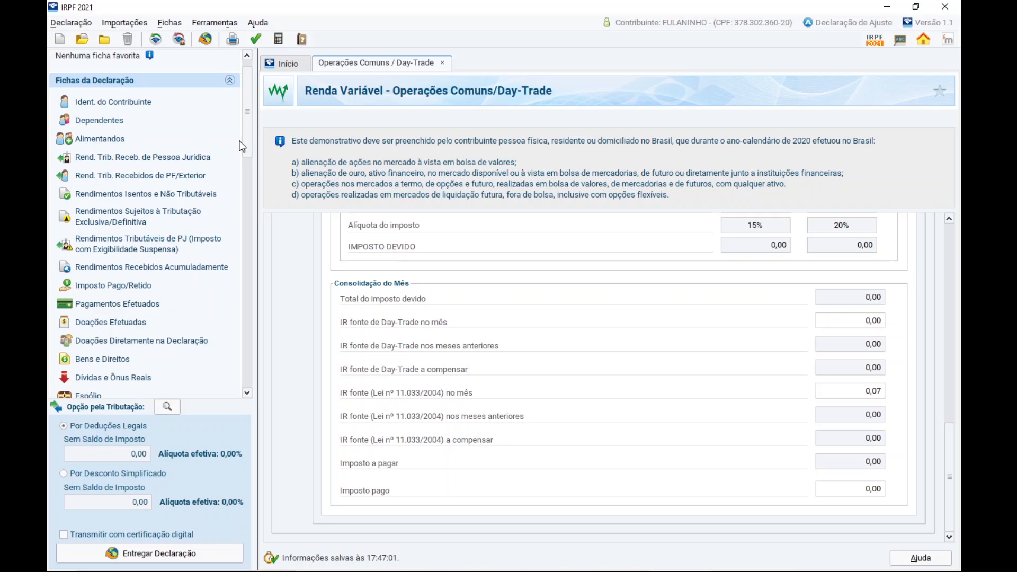
{"action": "left_click", "coordinate": [117, 200]}
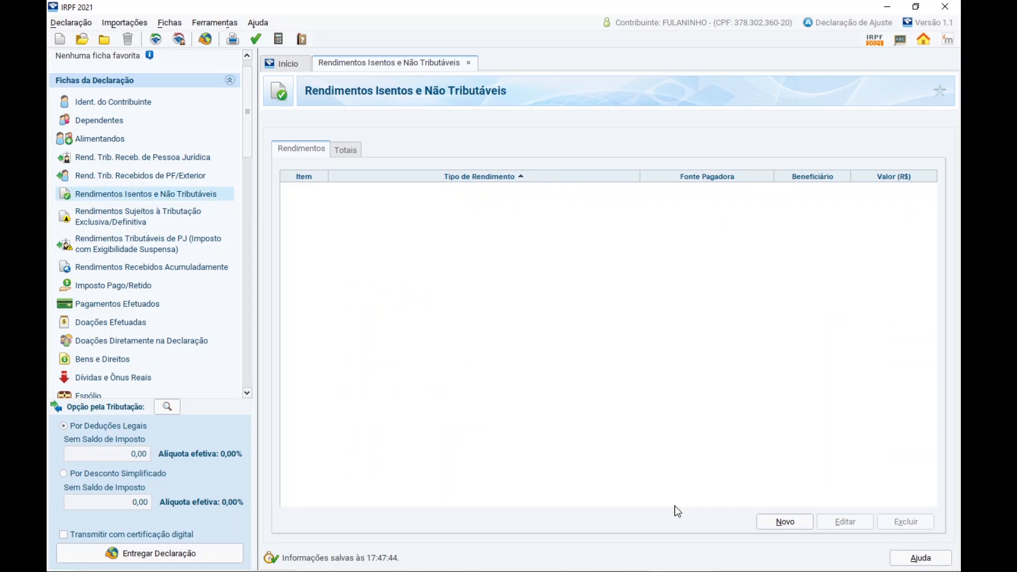
{"action": "left_click", "coordinate": [786, 523]}
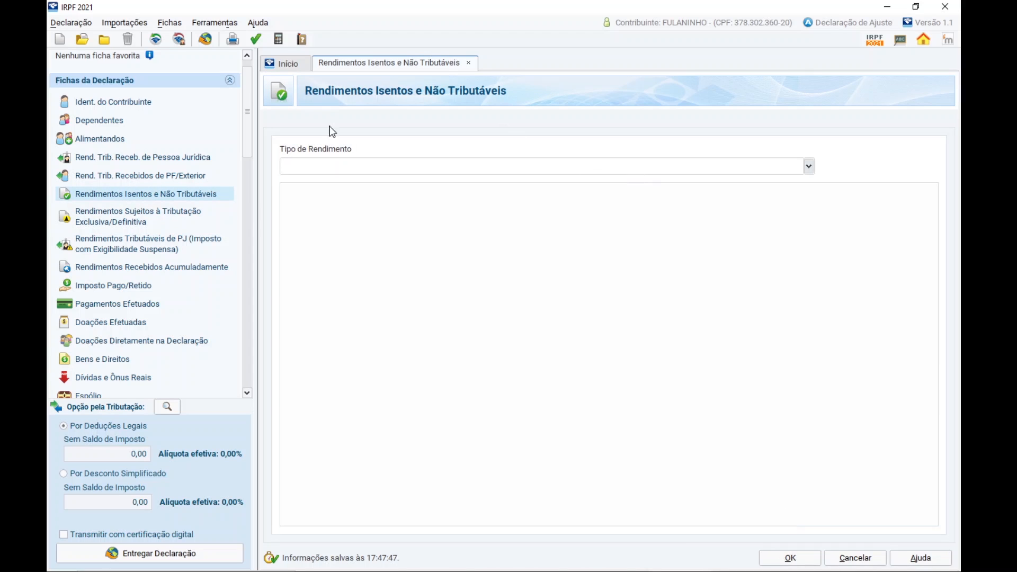
{"action": "left_click", "coordinate": [808, 166]}
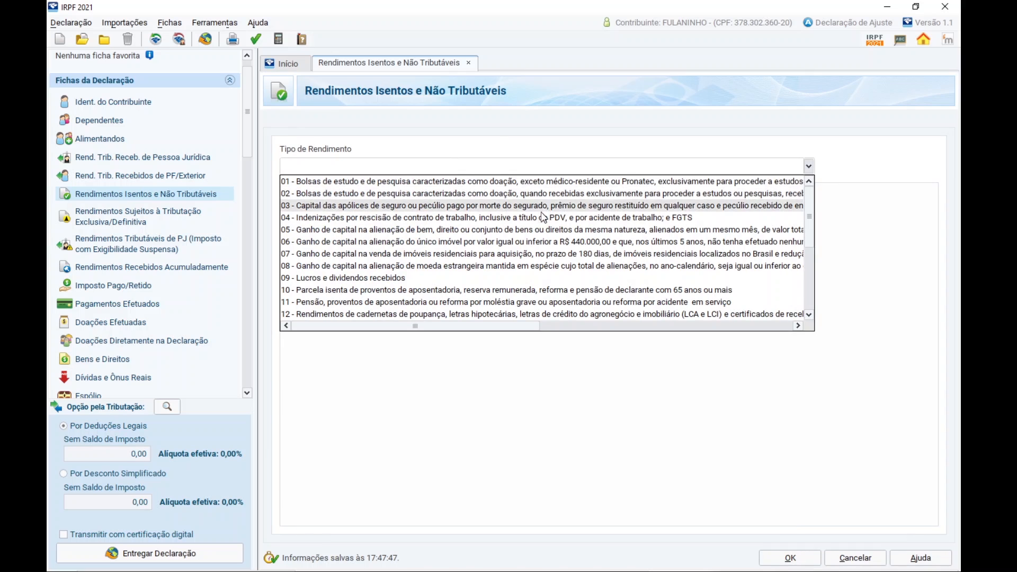
{"action": "scroll", "coordinate": [544, 217], "scroll_direction": "down", "scroll_amount": 3}
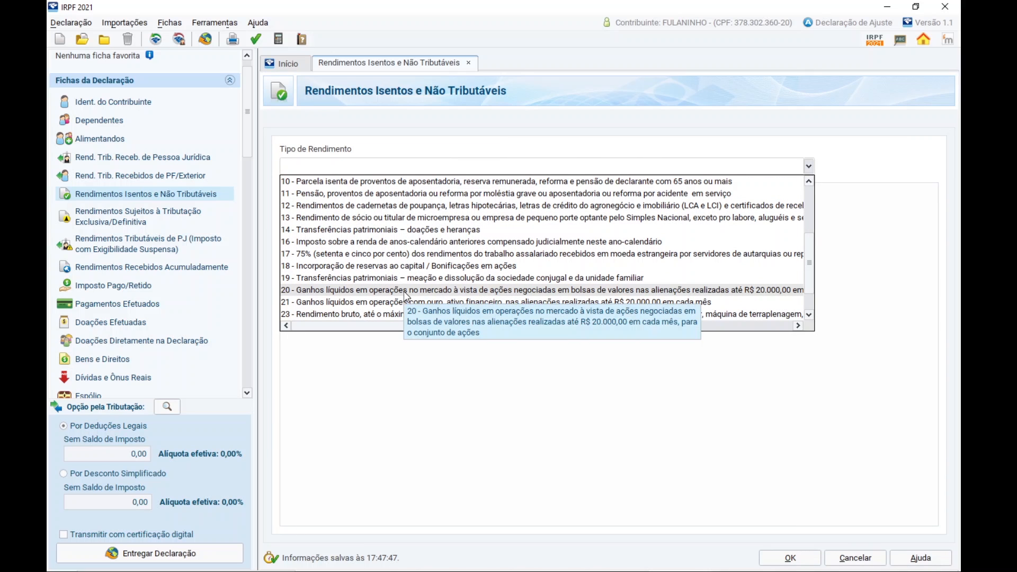
{"action": "left_click", "coordinate": [503, 290]}
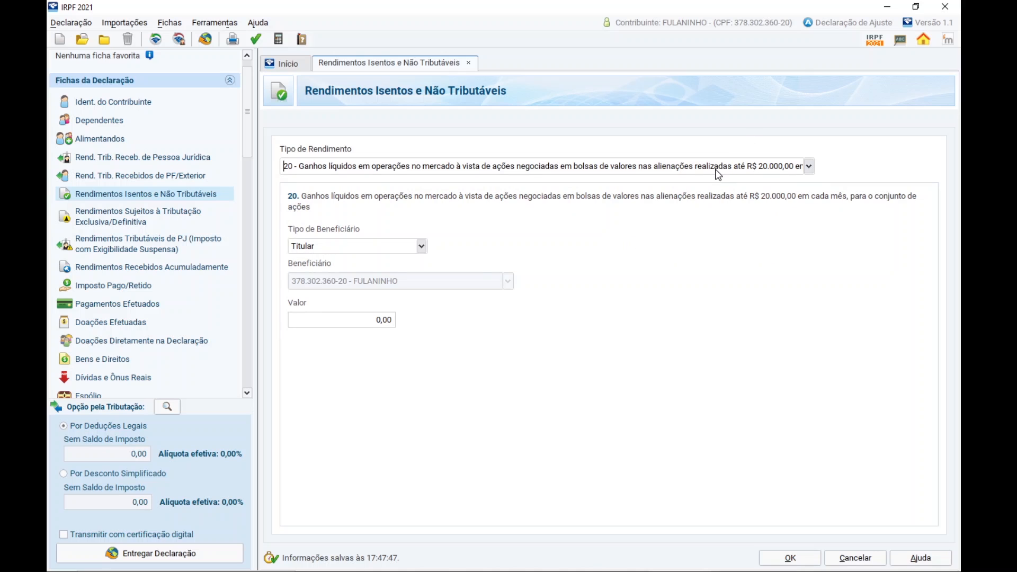
{"action": "left_click", "coordinate": [809, 167]}
{"action": "left_click", "coordinate": [755, 295]}
Set the exempt income entry's value to the spreadsheet's December profit, 410,12, and save the entry.
{"action": "left_click_drag", "start_coordinate": [376, 320], "coordinate": [393, 321]}
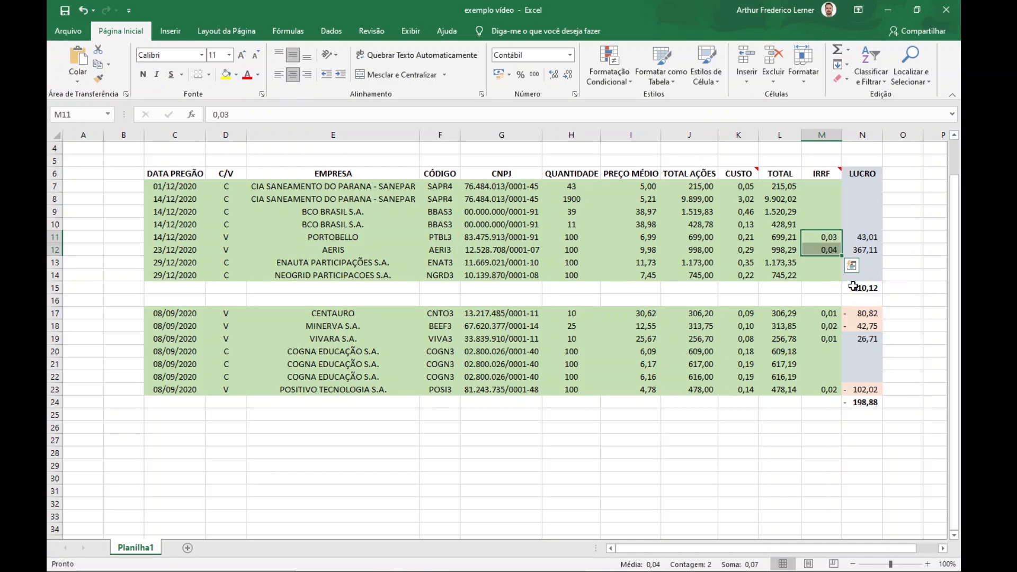
{"action": "key", "text": "Return"}
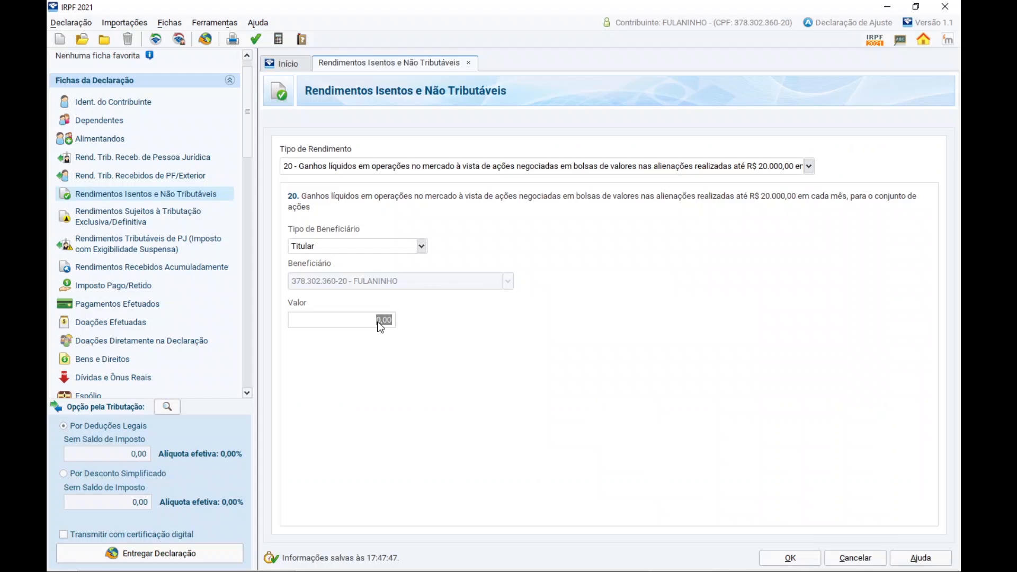
{"action": "type", "text": "410,12"}
{"action": "left_click", "coordinate": [773, 563]}
{"action": "left_click", "coordinate": [190, 179]}
{"action": "left_click", "coordinate": [189, 195]}
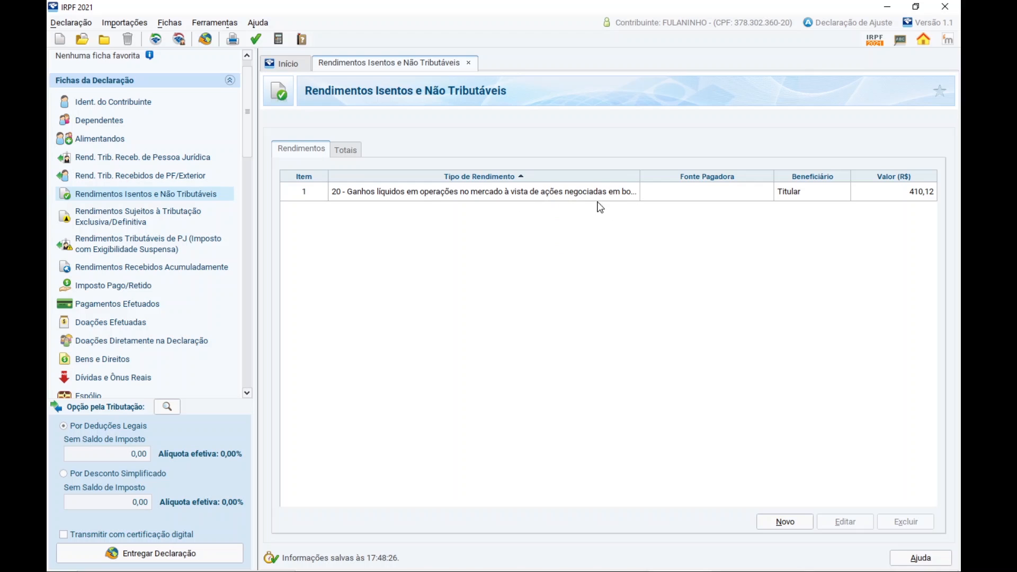
Switch to the Excel workbook and enter 500 in cell O15, beside the December profit total.
{"action": "key", "text": "alt+Tab"}
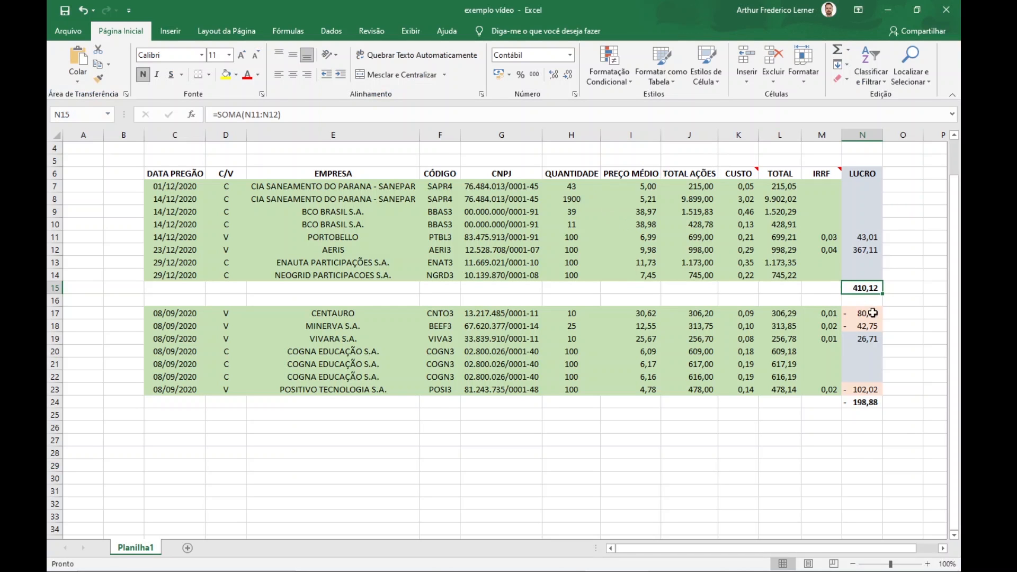
{"action": "left_click", "coordinate": [902, 296]}
{"action": "left_click", "coordinate": [901, 291]}
{"action": "left_click", "coordinate": [879, 287]}
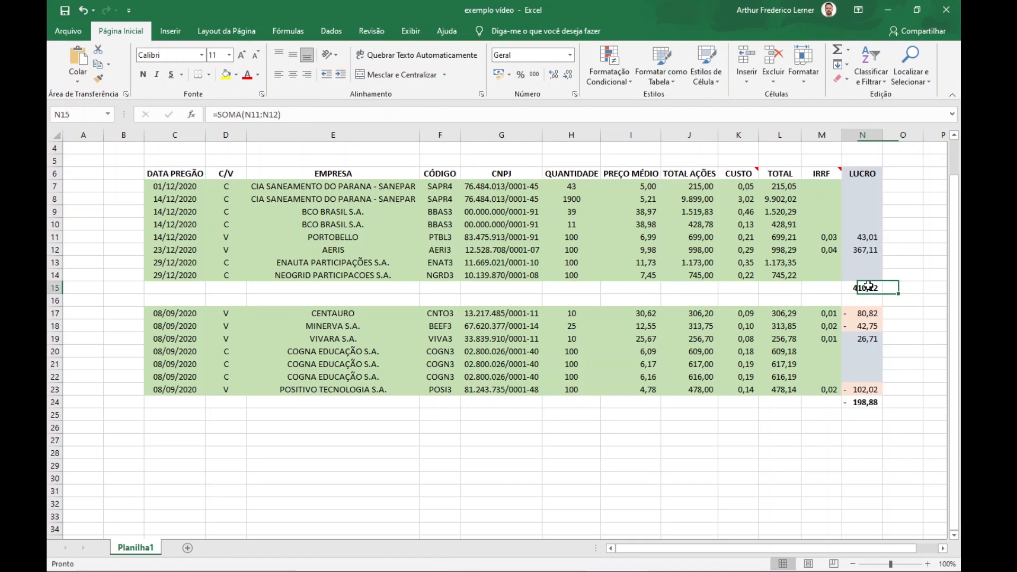
{"action": "left_click", "coordinate": [901, 287]}
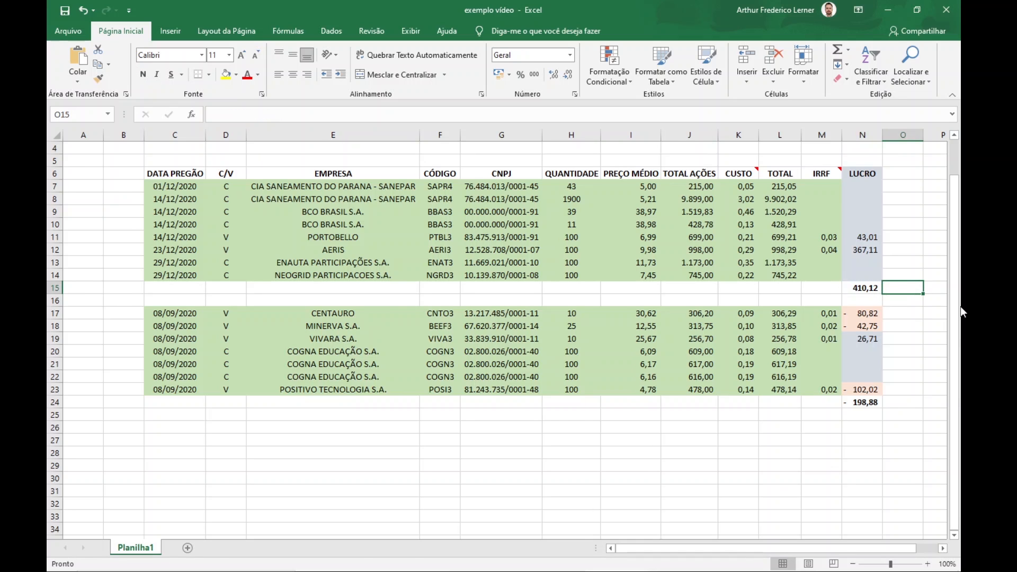
{"action": "scroll", "coordinate": [961, 306], "scroll_direction": "right", "scroll_amount": 2}
{"action": "key", "text": "Left"}
{"action": "key", "text": "Right"}
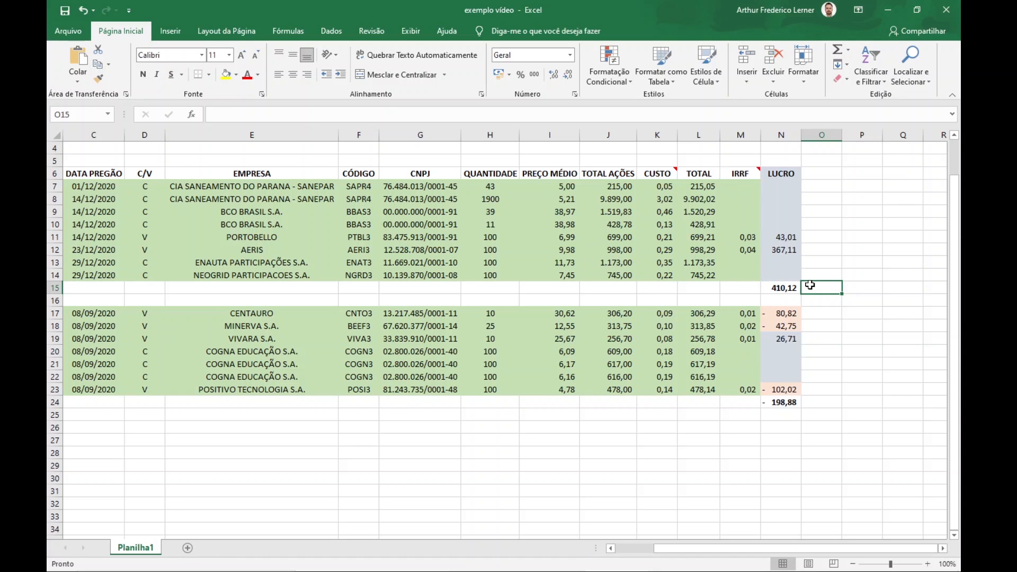
{"action": "type", "text": "500"}
{"action": "key", "text": "Tab"}
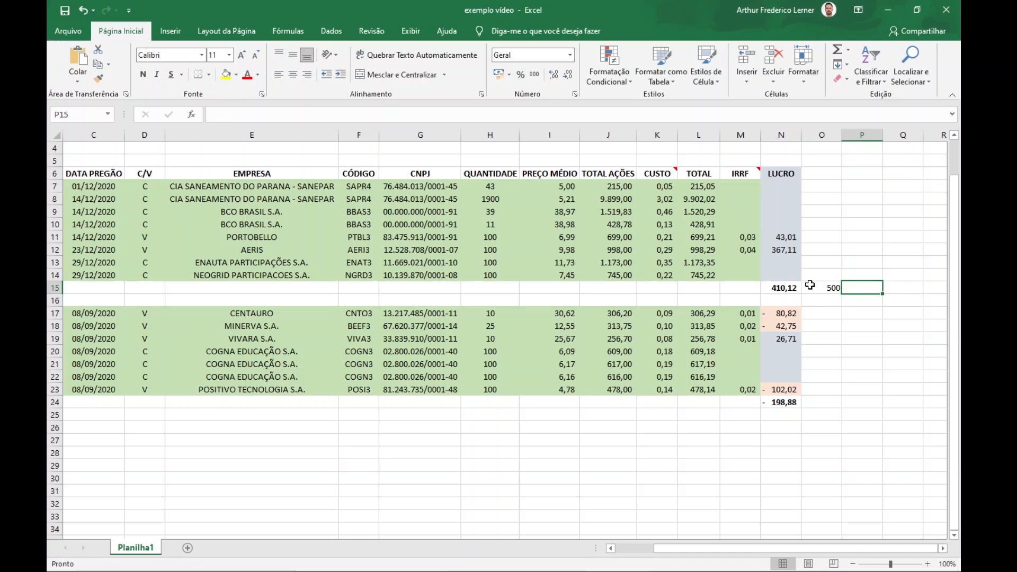
Enter 200, 400 and 700 in cells P15, Q15 and R15, and select N15:R15 to check the sum.
{"action": "type", "text": "200"}
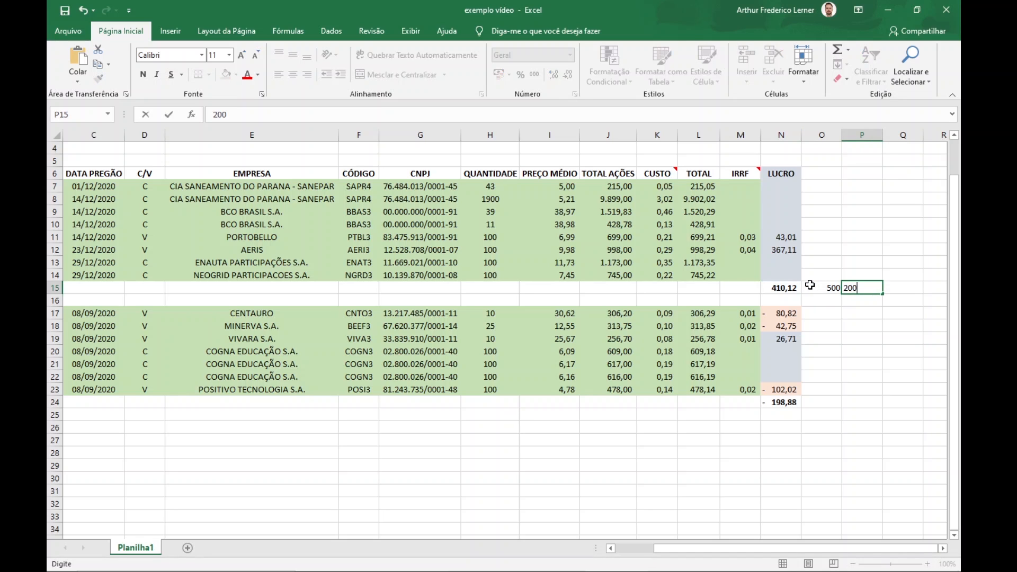
{"action": "key", "text": "Tab"}
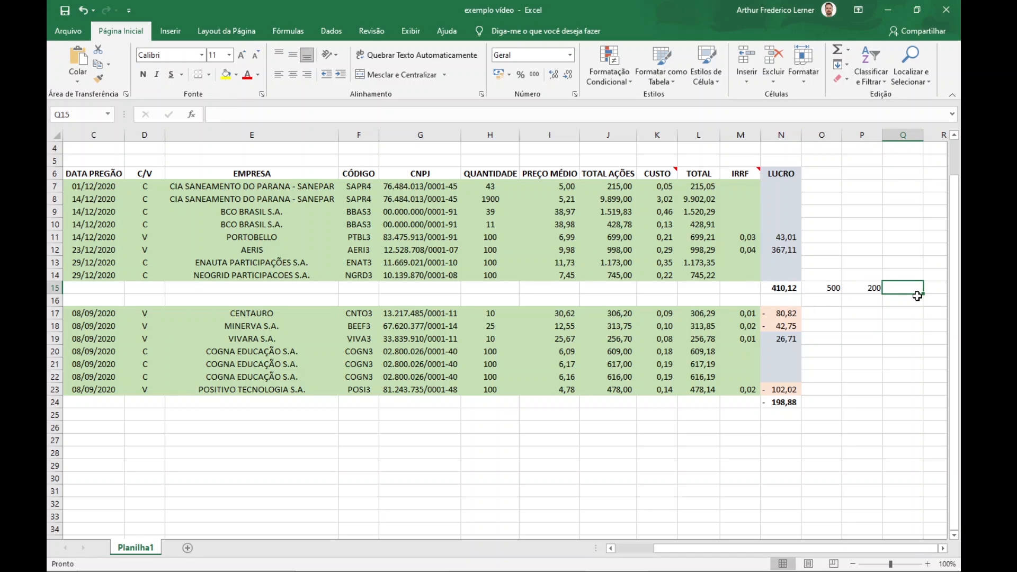
{"action": "type", "text": "4"}
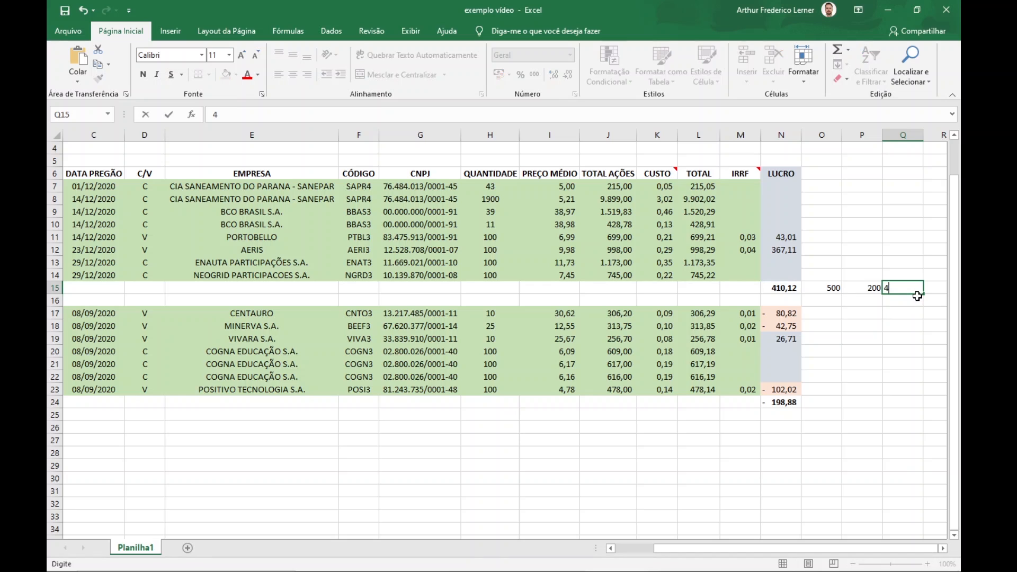
{"action": "type", "text": "00"}
{"action": "key", "text": "Tab"}
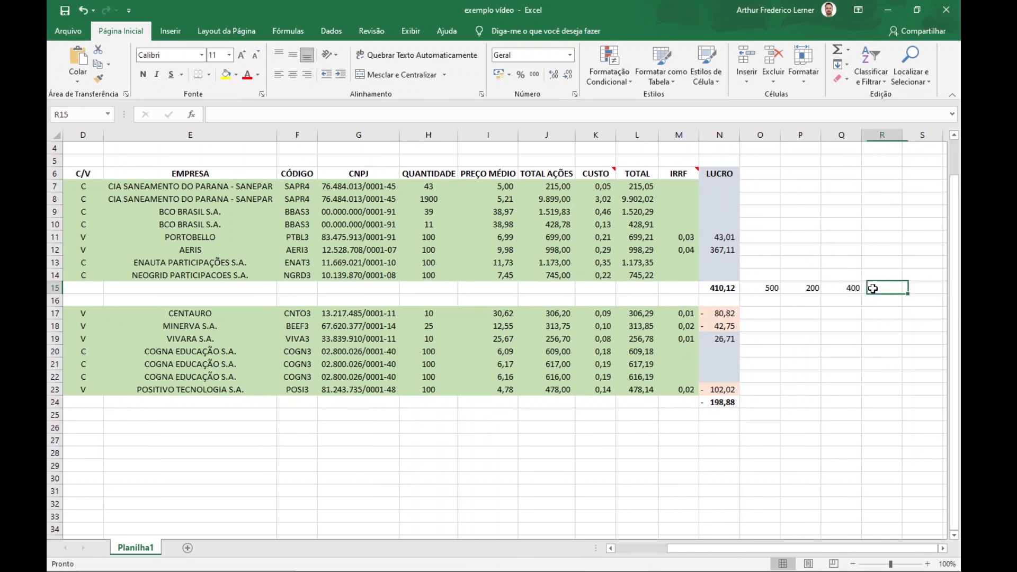
{"action": "type", "text": "700"}
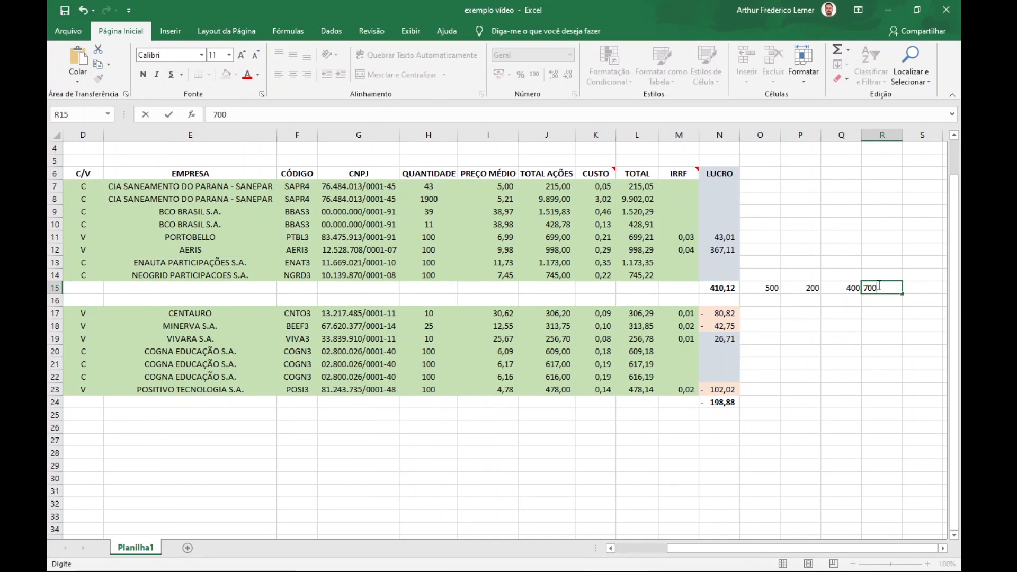
{"action": "left_click", "coordinate": [864, 312]}
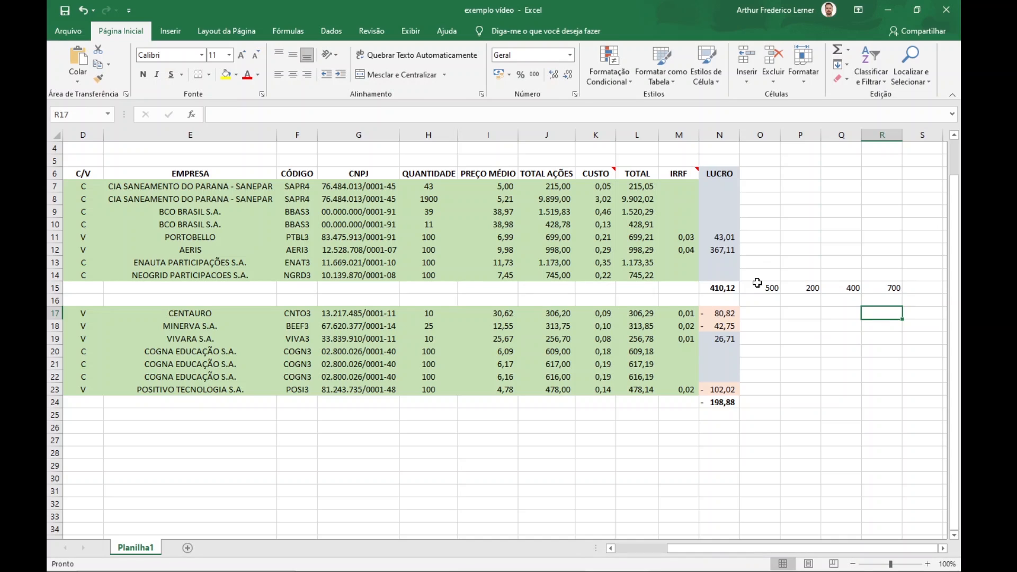
{"action": "left_click_drag", "start_coordinate": [716, 288], "coordinate": [884, 289]}
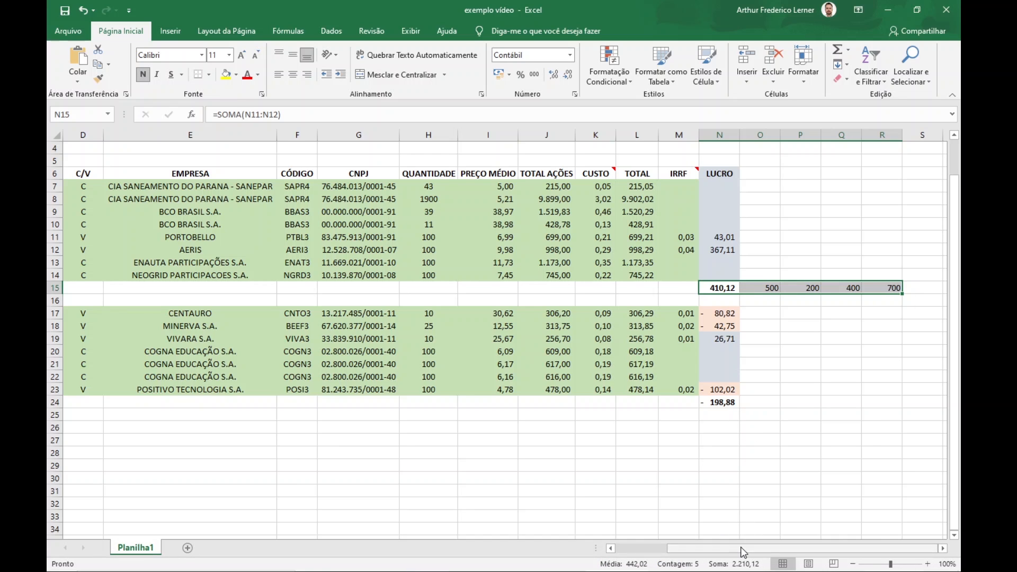
Switch to IRPF 2021, set the type 20 exempt income entry's value to the selected cells' sum, 2.210,12, and save the entry.
{"action": "key", "text": "alt+Tab"}
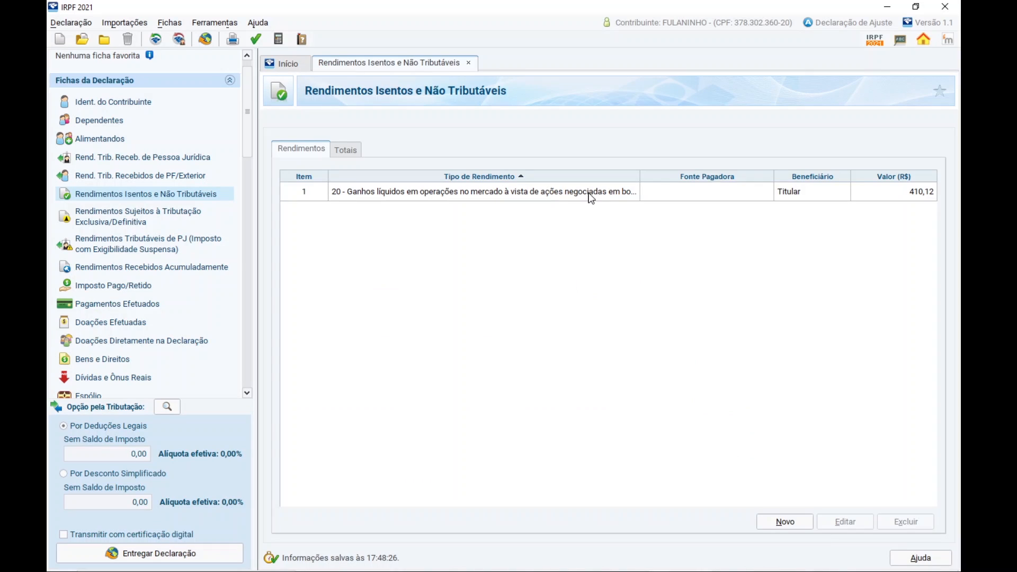
{"action": "double_click", "coordinate": [590, 195]}
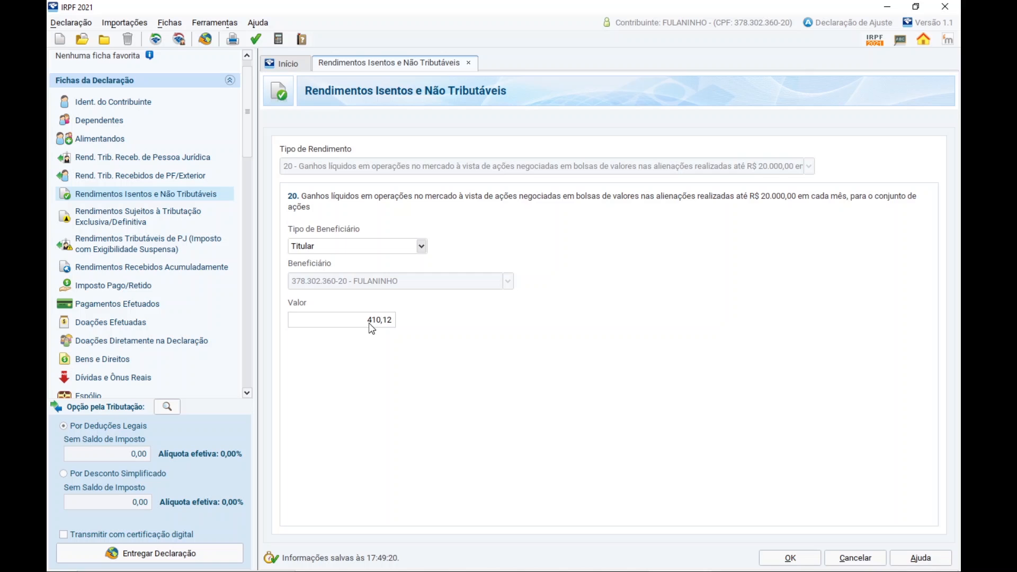
{"action": "left_click_drag", "start_coordinate": [369, 323], "coordinate": [396, 323]}
{"action": "type", "text": "2"}
{"action": "key", "text": "alt+Tab"}
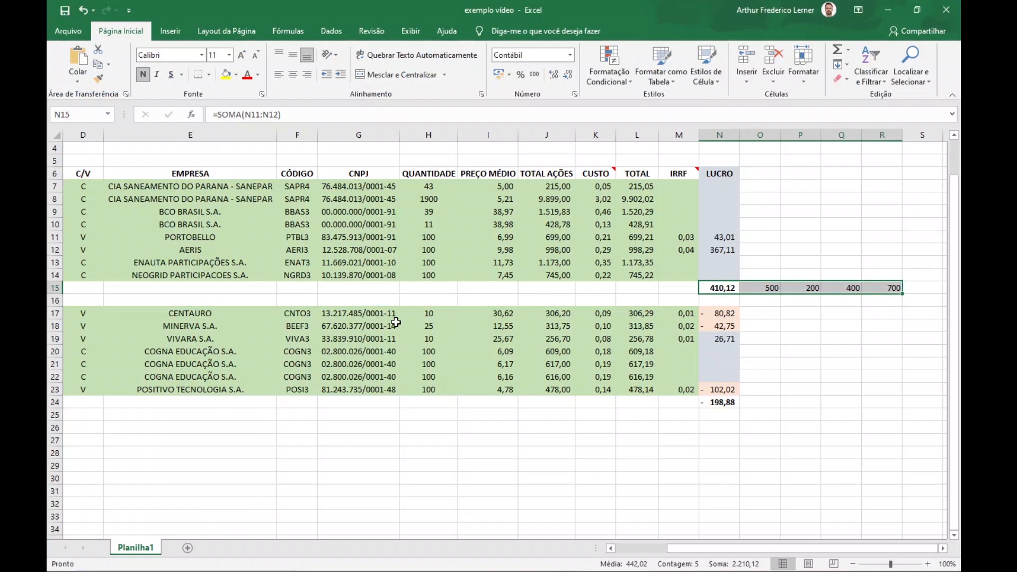
{"action": "key", "text": "alt+Tab"}
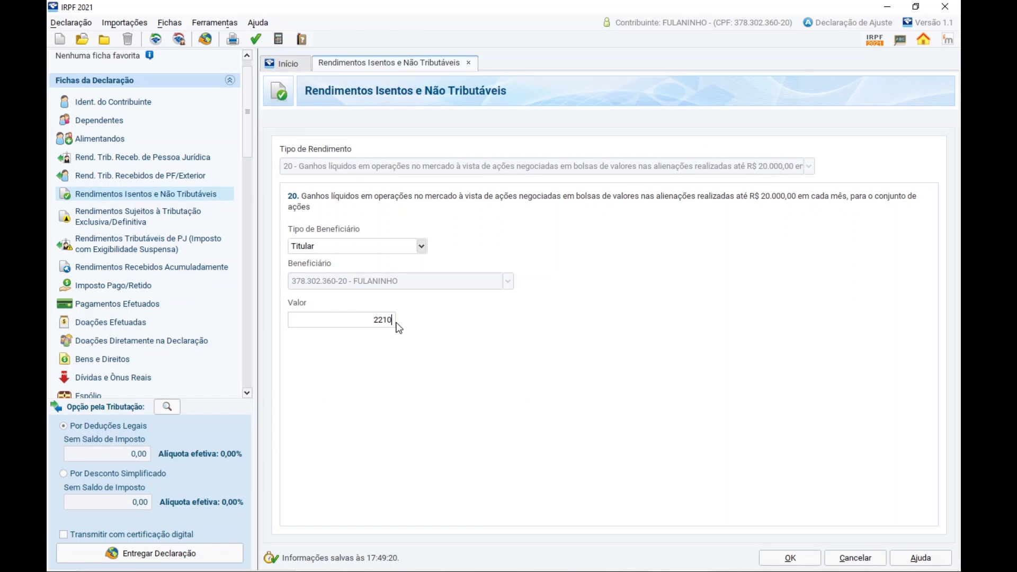
{"action": "type", "text": "210,12"}
{"action": "left_click", "coordinate": [789, 556]}
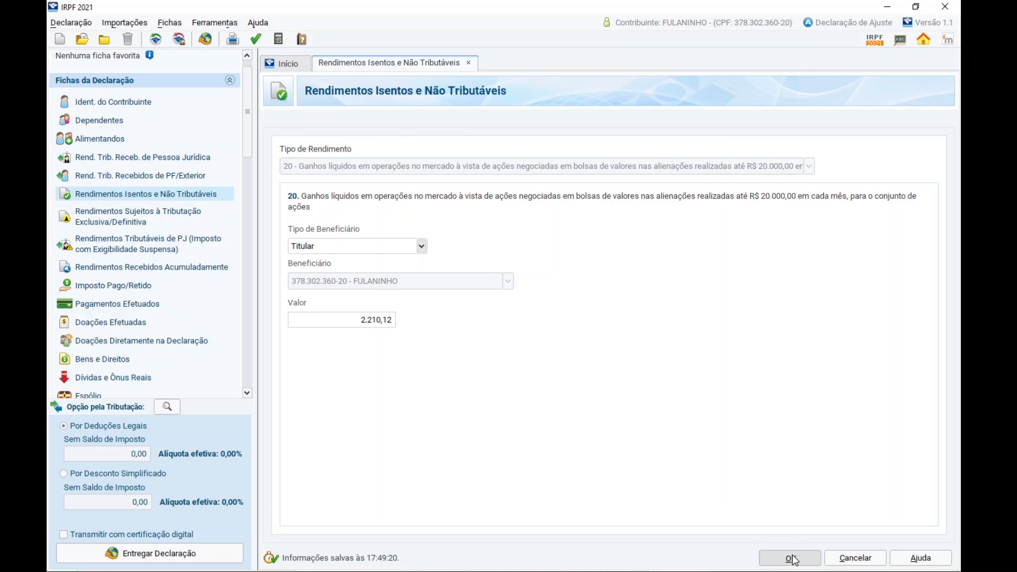
{"action": "left_click", "coordinate": [793, 561]}
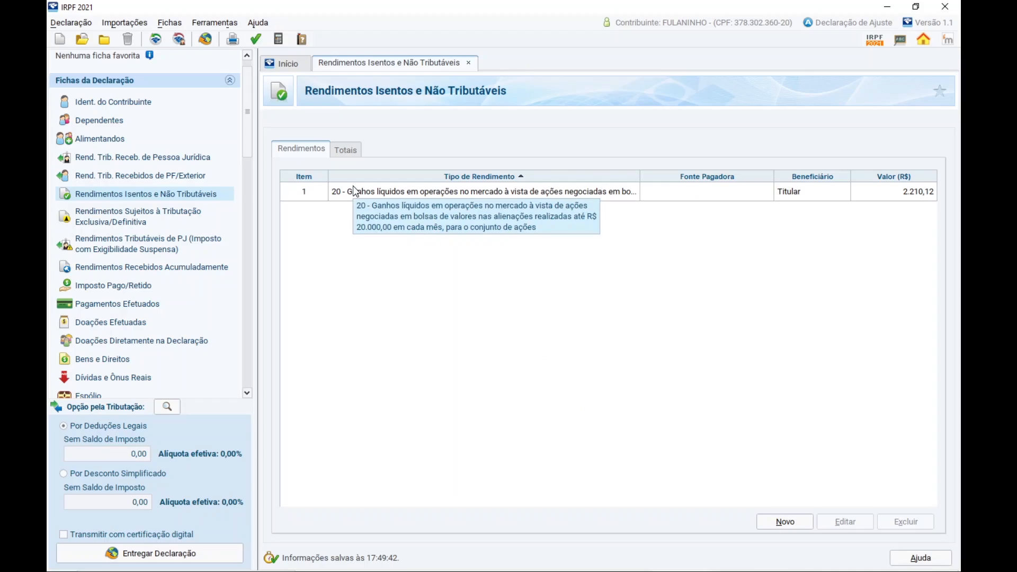
Switch to the Excel workbook and examine the 08/09/2020 trades, their individual profits and losses, and the LUCRO total in N24.
{"action": "key", "text": "alt+Tab"}
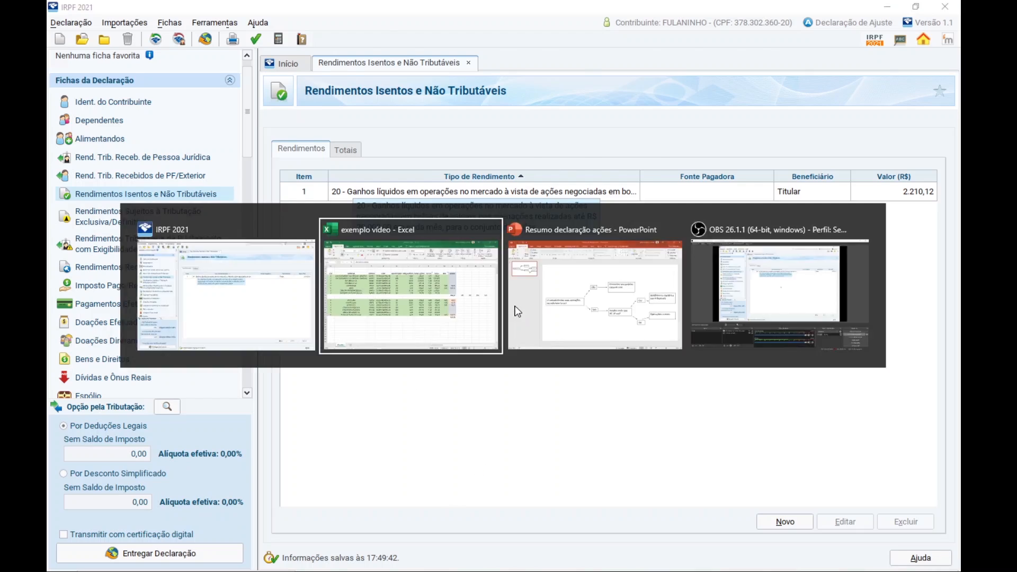
{"action": "left_click_drag", "start_coordinate": [748, 547], "coordinate": [697, 548]}
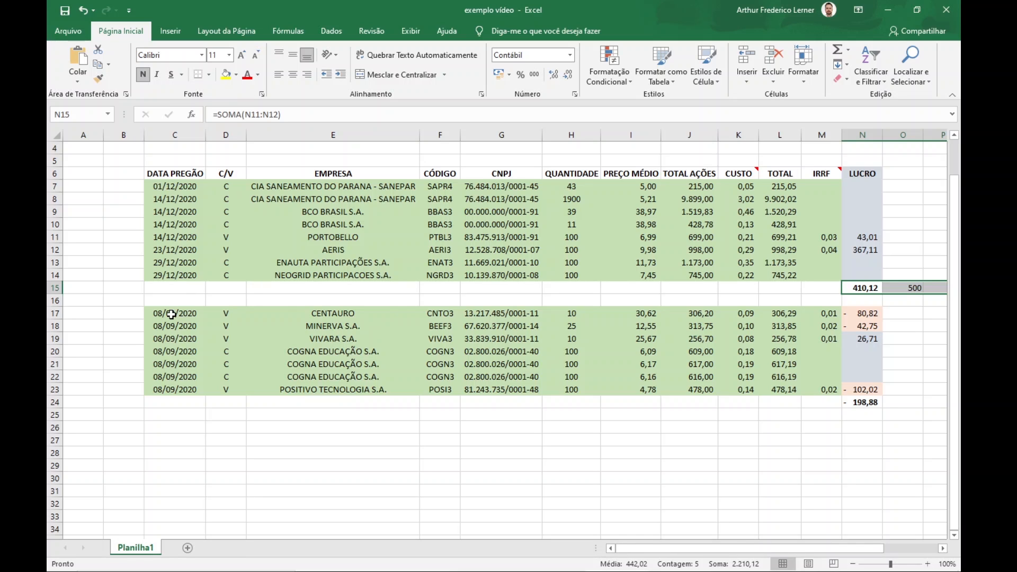
{"action": "left_click_drag", "start_coordinate": [171, 313], "coordinate": [213, 390]}
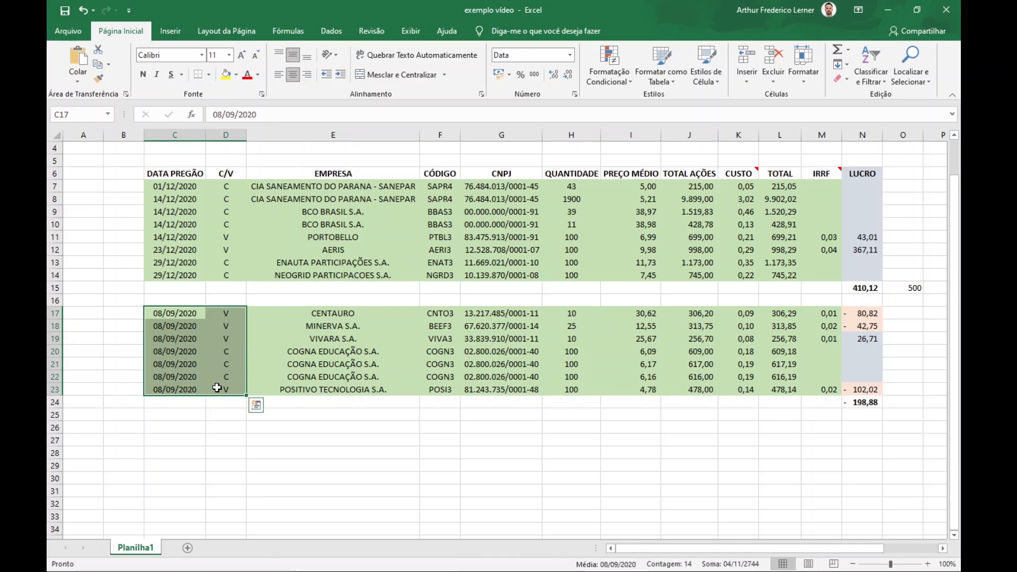
{"action": "left_click", "coordinate": [228, 445]}
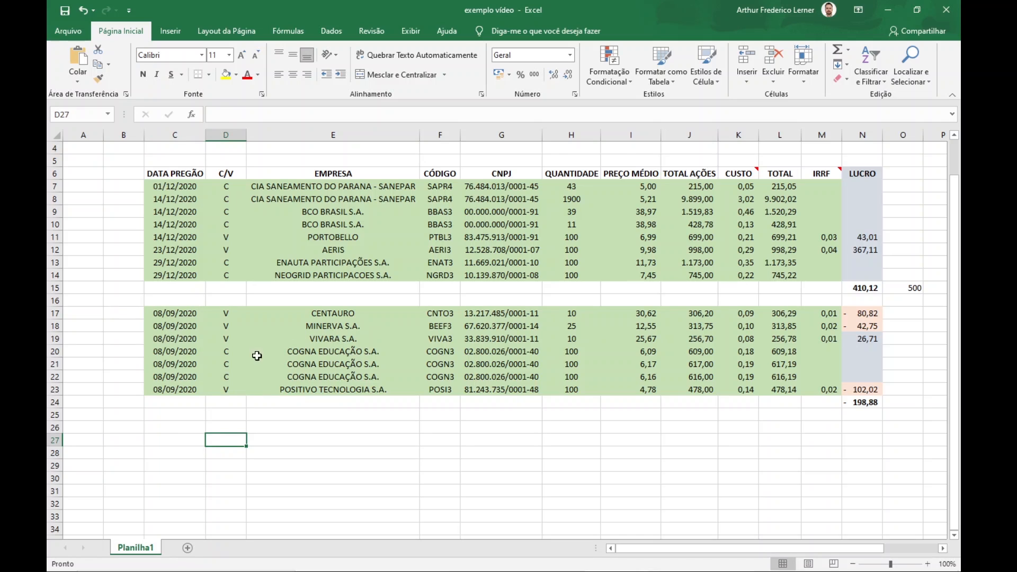
{"action": "left_click", "coordinate": [862, 337]}
{"action": "left_click", "coordinate": [858, 404]}
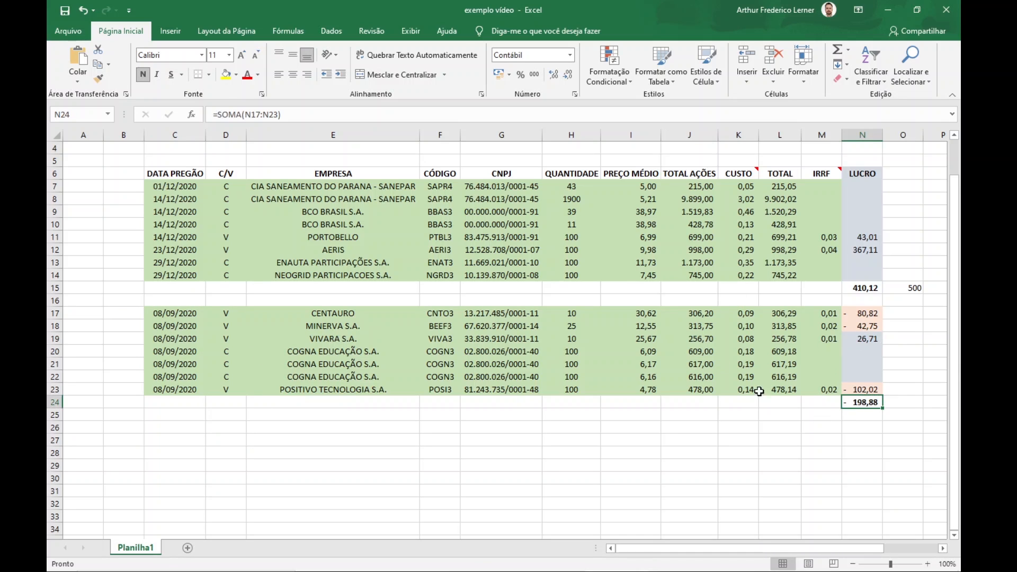
{"action": "left_click", "coordinate": [864, 313]}
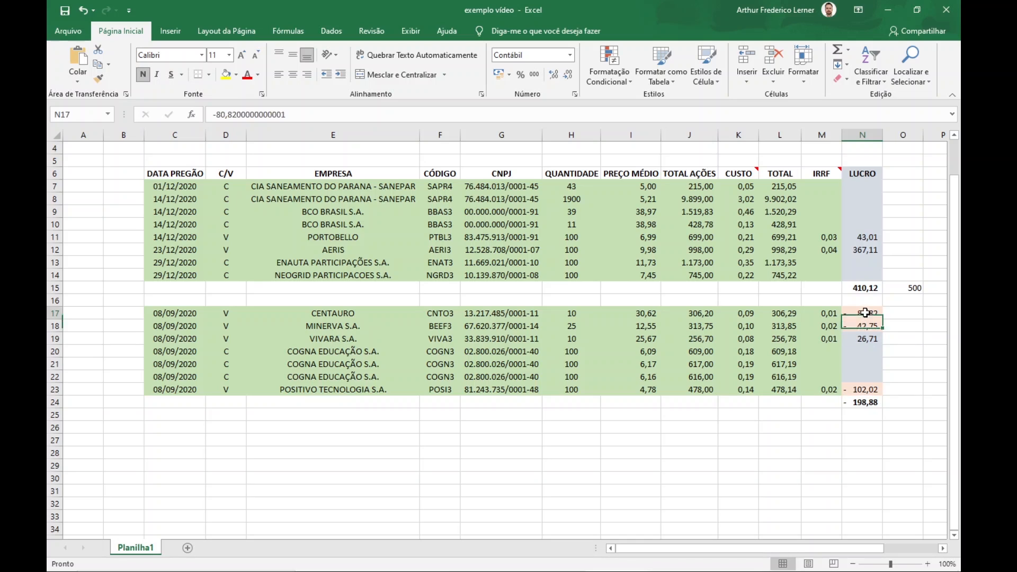
{"action": "left_click", "coordinate": [866, 326]}
{"action": "left_click", "coordinate": [863, 315]}
{"action": "left_click", "coordinate": [862, 325]}
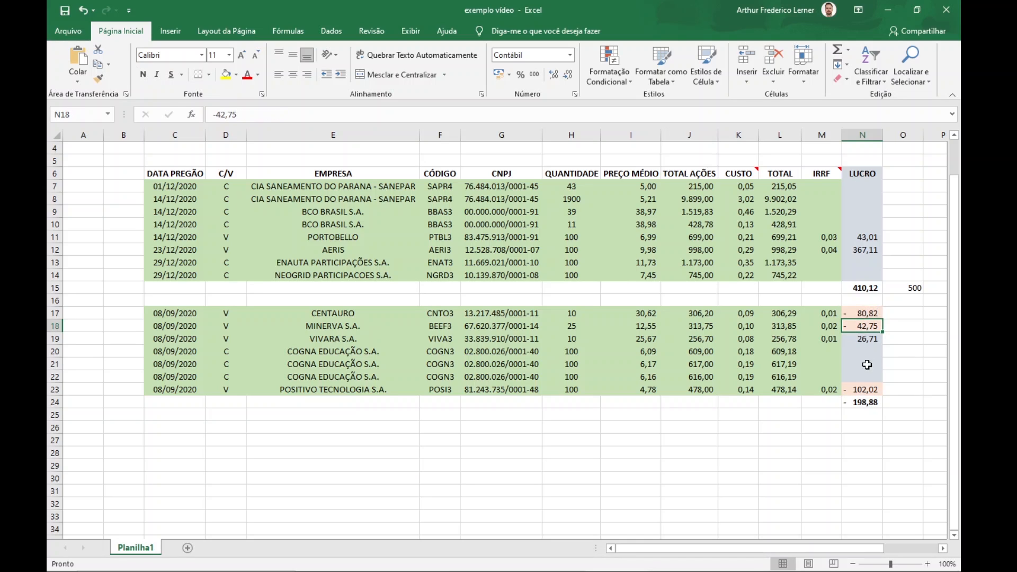
{"action": "left_click", "coordinate": [869, 388]}
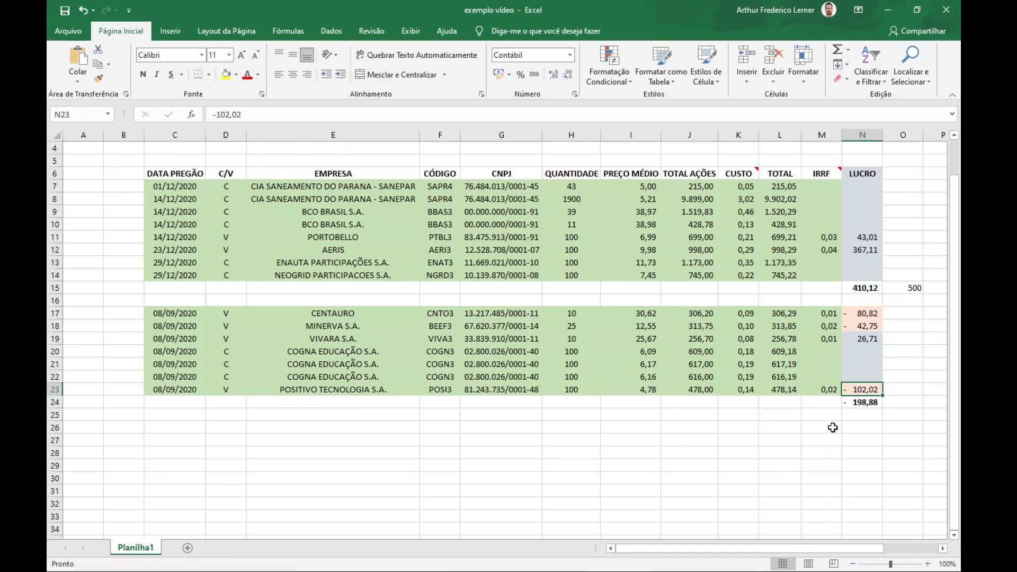
{"action": "left_click", "coordinate": [860, 402]}
{"action": "left_click_drag", "start_coordinate": [867, 436], "coordinate": [867, 429]}
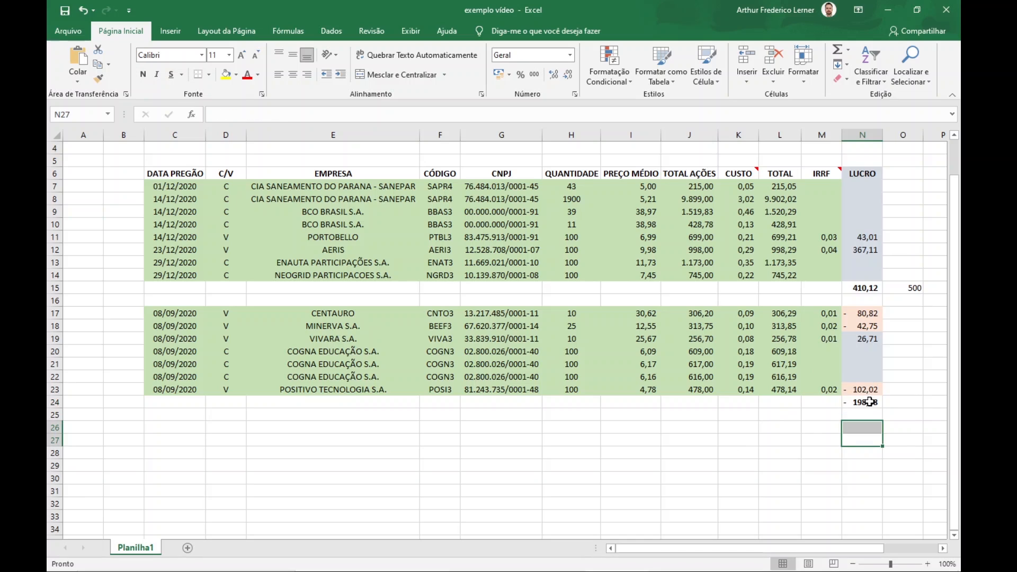
{"action": "left_click", "coordinate": [868, 402]}
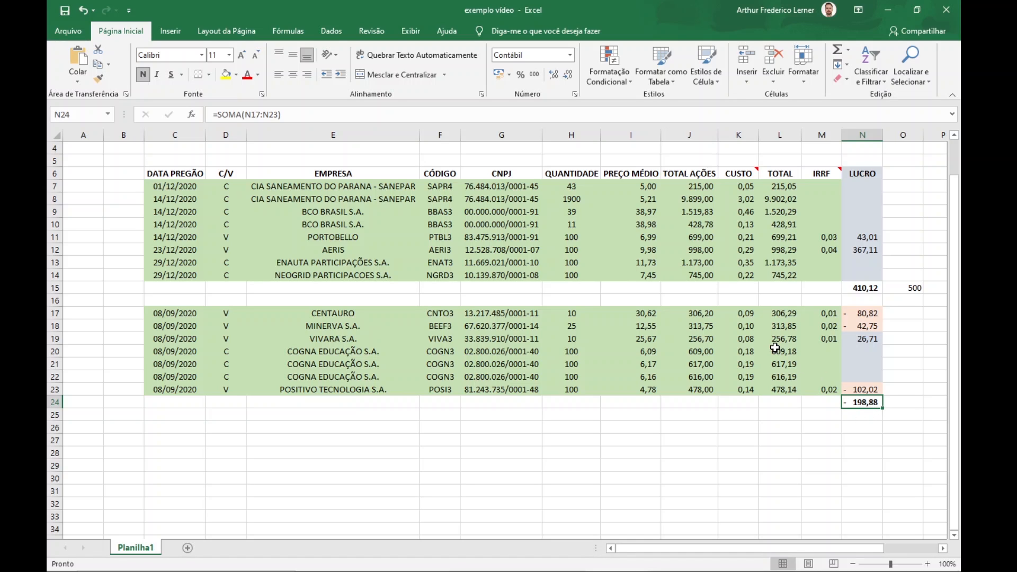
Total the September IRRF values in cell M24 with =SOMA(M17:M23).
{"action": "left_click", "coordinate": [827, 405]}
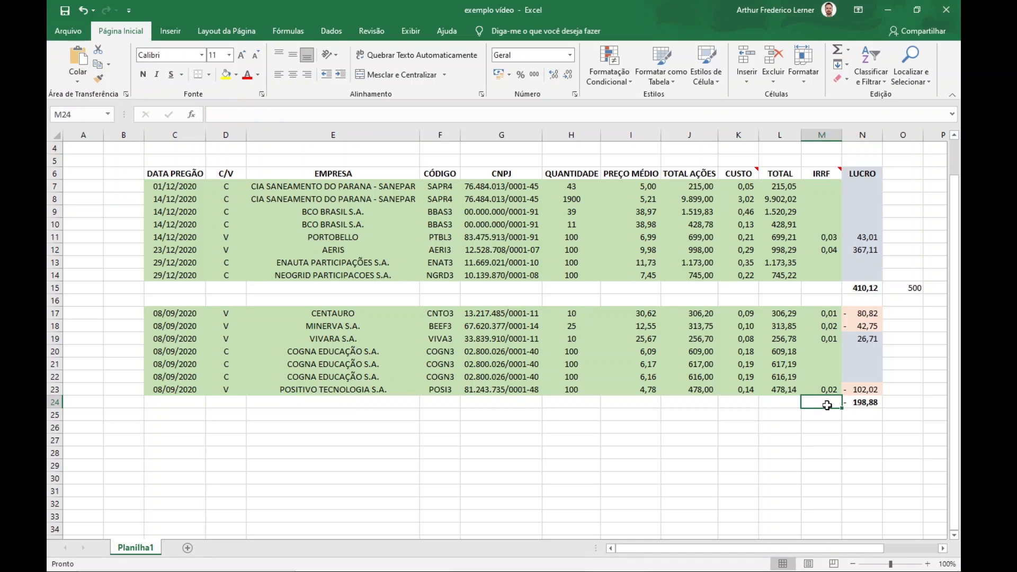
{"action": "key", "text": "alt+equal"}
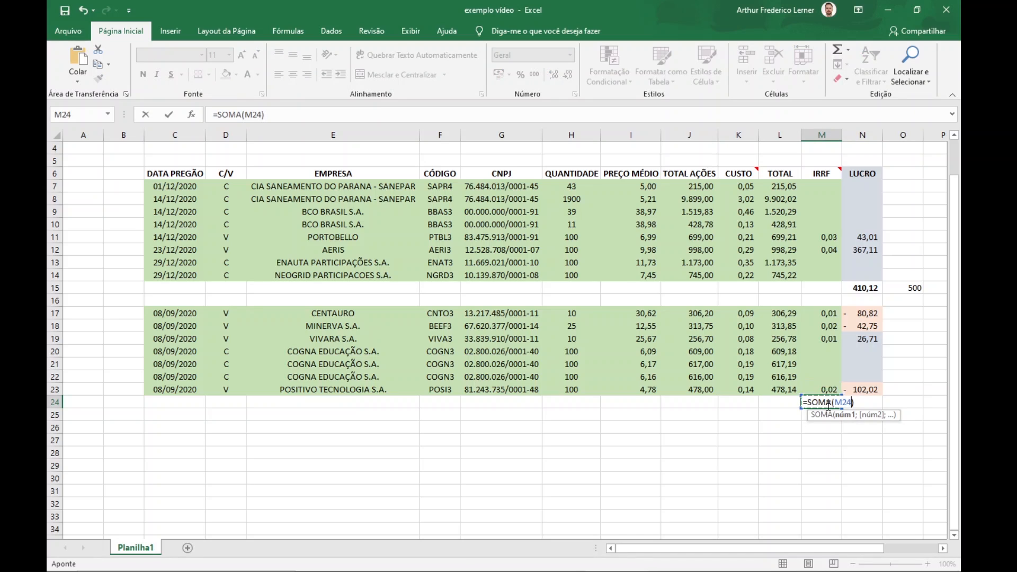
{"action": "key", "text": "shift+Up"}
{"action": "key", "text": "shift+Up"}
{"action": "key", "text": "shift+Up"}
{"action": "key", "text": "shift+Up"}
{"action": "key", "text": "shift+Up"}
{"action": "key", "text": "shift+Up"}
{"action": "key", "text": "Return"}
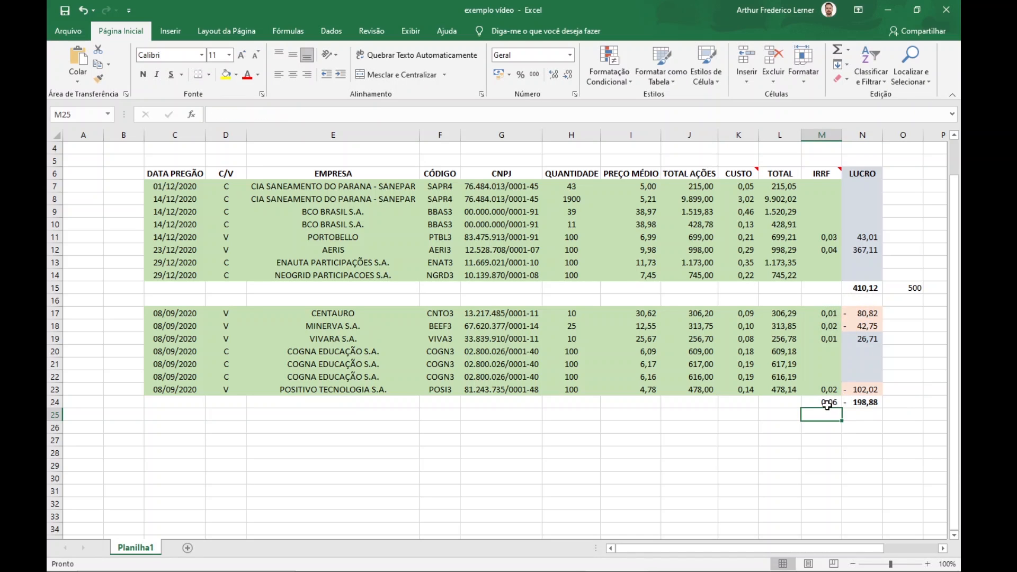
{"action": "left_click", "coordinate": [831, 405]}
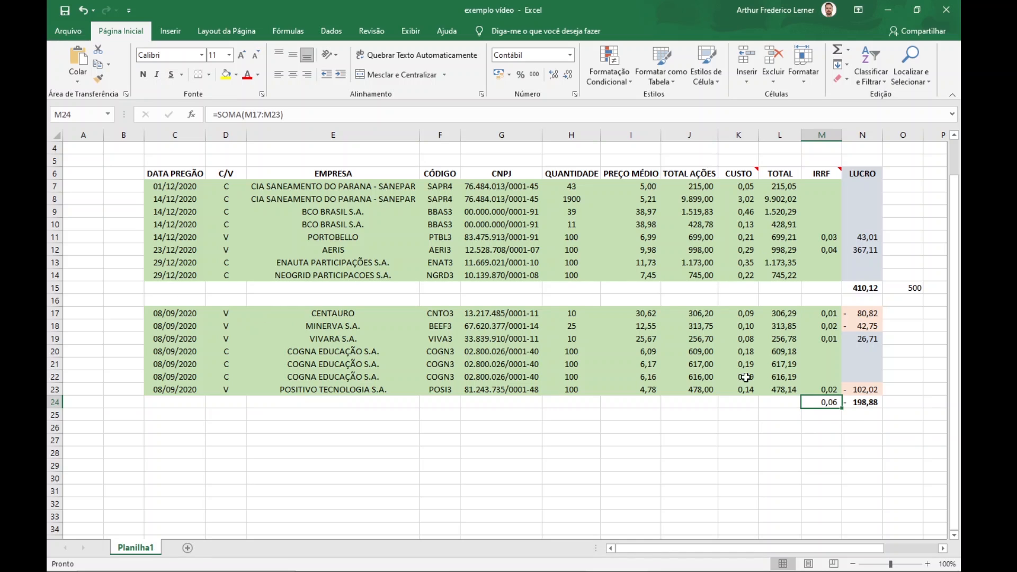
Switch to IRPF 2021 and open the SET month of the Renda Variável form Operações Comuns / Day-Trade for the Titular.
{"action": "key", "text": "alt+Tab"}
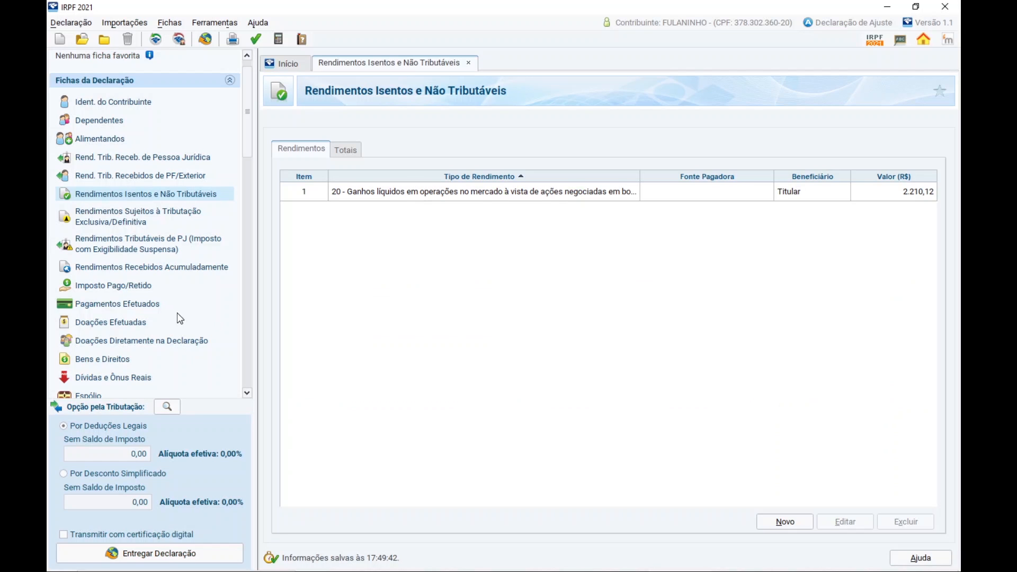
{"action": "scroll", "coordinate": [123, 361], "scroll_direction": "down", "scroll_amount": 1}
{"action": "scroll", "coordinate": [123, 362], "scroll_direction": "down", "scroll_amount": 3}
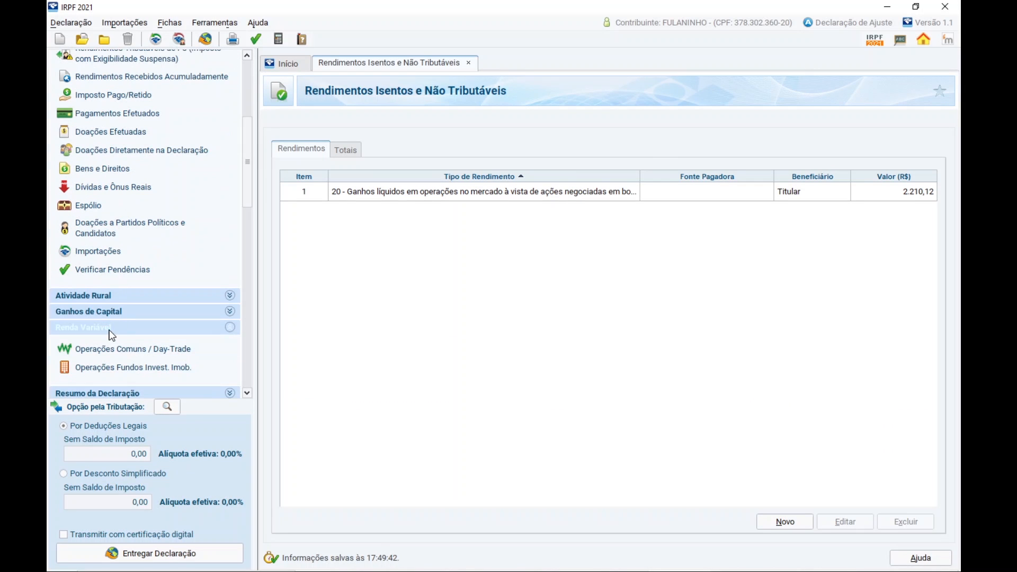
{"action": "left_click", "coordinate": [143, 349]}
{"action": "scroll", "coordinate": [291, 299], "scroll_direction": "up", "scroll_amount": 1}
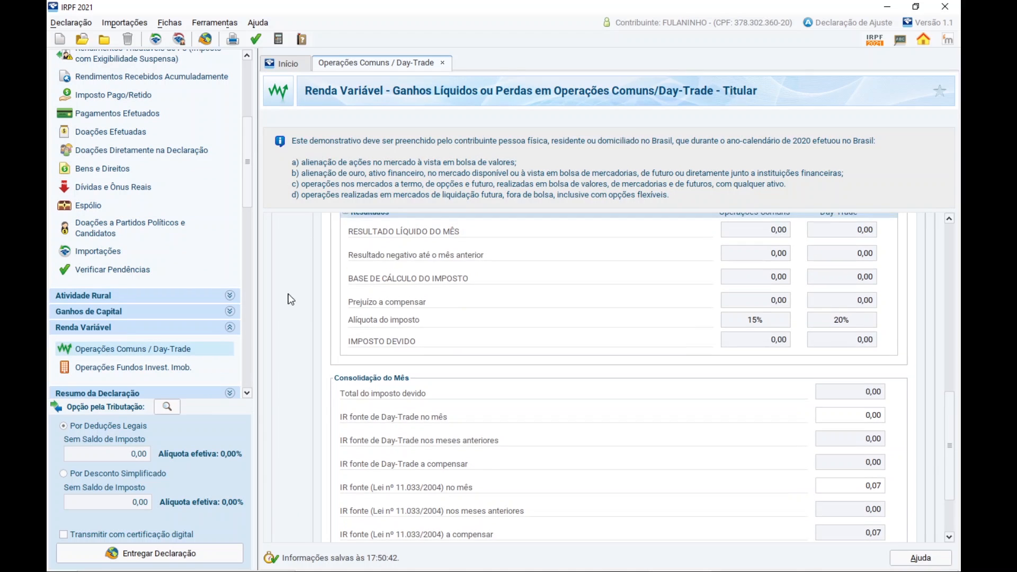
{"action": "scroll", "coordinate": [290, 300], "scroll_direction": "up", "scroll_amount": 1}
{"action": "left_click_drag", "start_coordinate": [950, 456], "coordinate": [951, 292]}
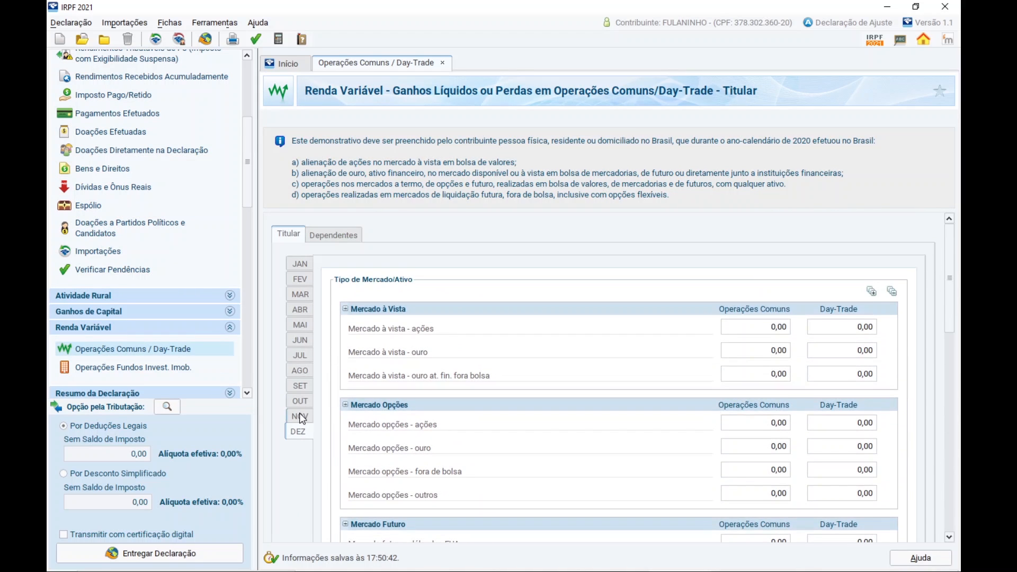
{"action": "left_click", "coordinate": [300, 385]}
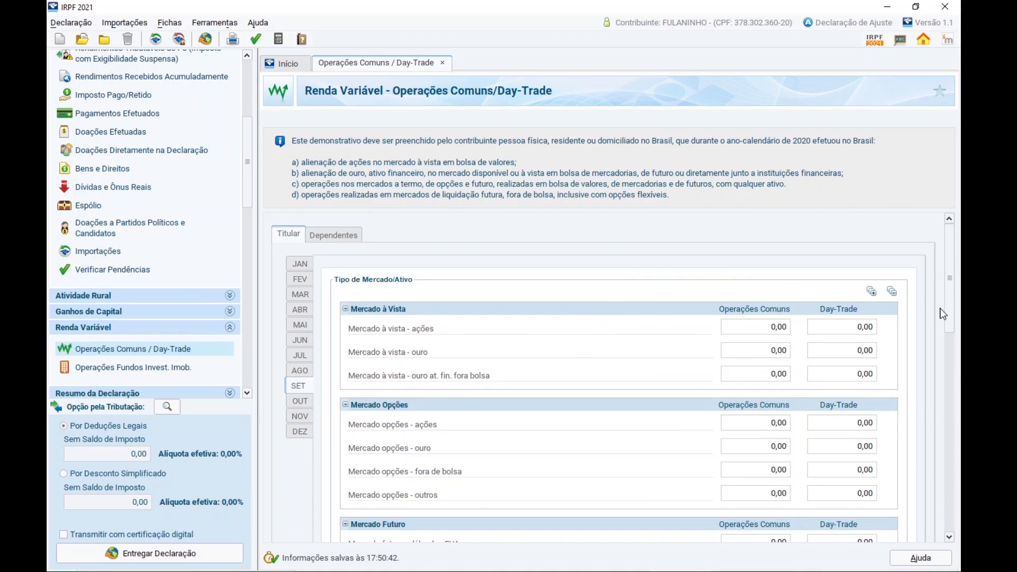
Enter the spreadsheet's September IRRF total, 0,06, as IR fonte (Lei nº 11.033/2004) no mês.
{"action": "left_click_drag", "start_coordinate": [949, 278], "coordinate": [960, 464]}
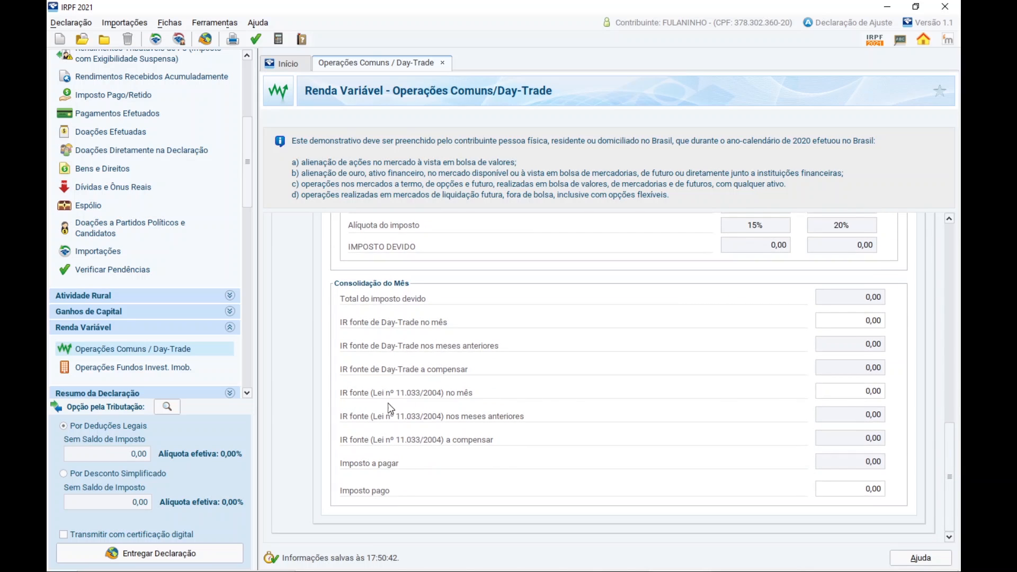
{"action": "left_click", "coordinate": [875, 389]}
{"action": "type", "text": "0,0"}
Enter the spreadsheet's September loss, -198,88, for Mercado à vista - ações under Operações Comuns, checking the amount in Excel.
{"action": "left_click_drag", "start_coordinate": [960, 442], "coordinate": [939, 248]}
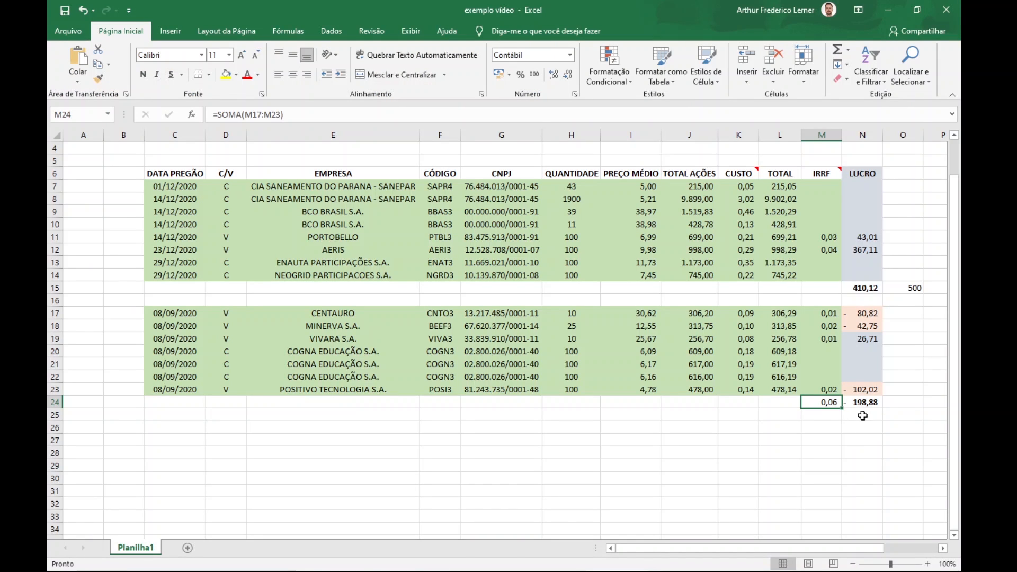
{"action": "key", "text": "alt+Tab"}
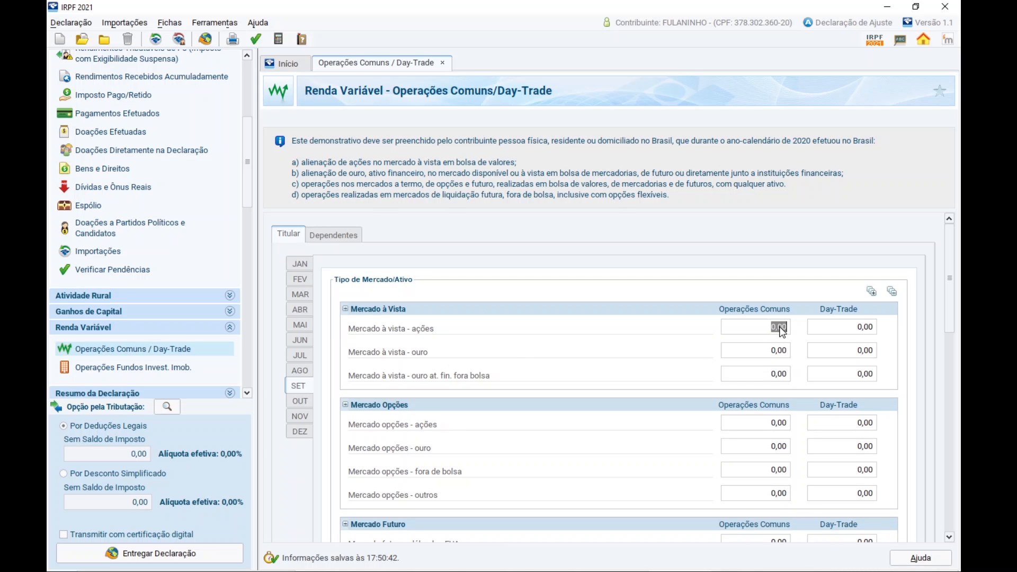
{"action": "key", "text": "BackSpace"}
{"action": "scroll", "coordinate": [938, 287], "scroll_direction": "down", "scroll_amount": 10}
{"action": "scroll", "coordinate": [920, 324], "scroll_direction": "up", "scroll_amount": 6}
{"action": "scroll", "coordinate": [920, 324], "scroll_direction": "up", "scroll_amount": 5}
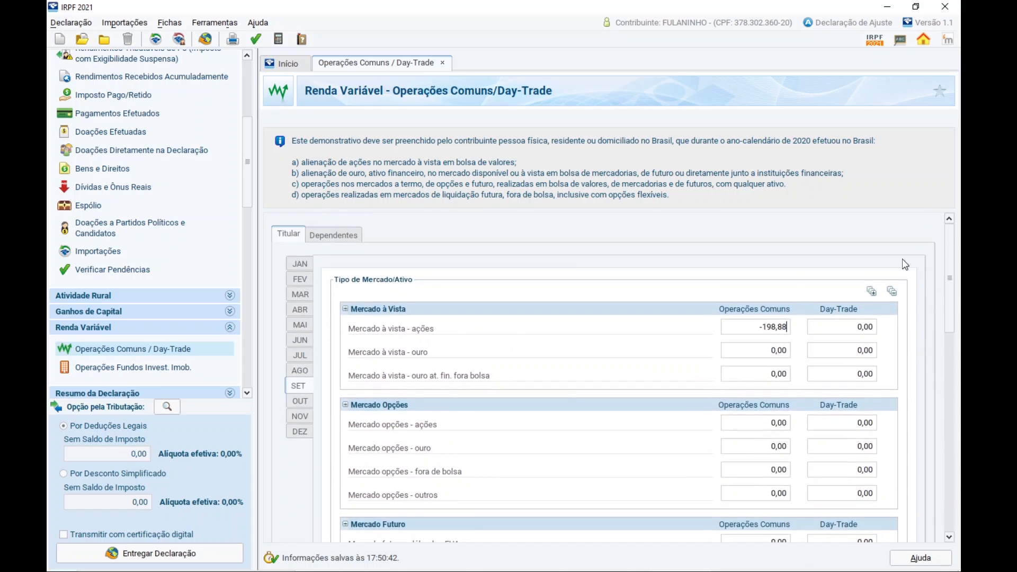